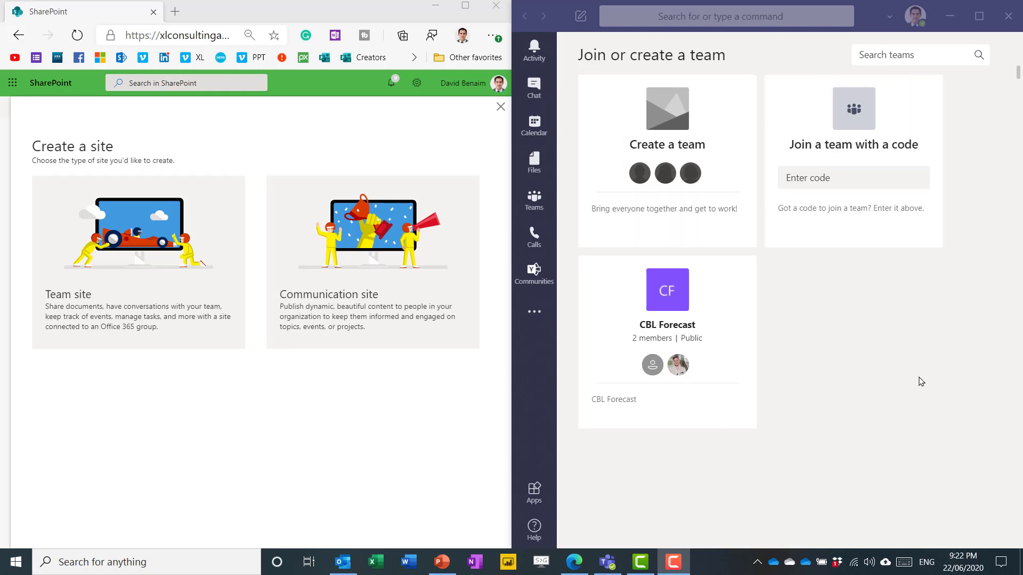
# Return Teams to an existing team's General channel welcome page
pyautogui.moveTo(674, 140)
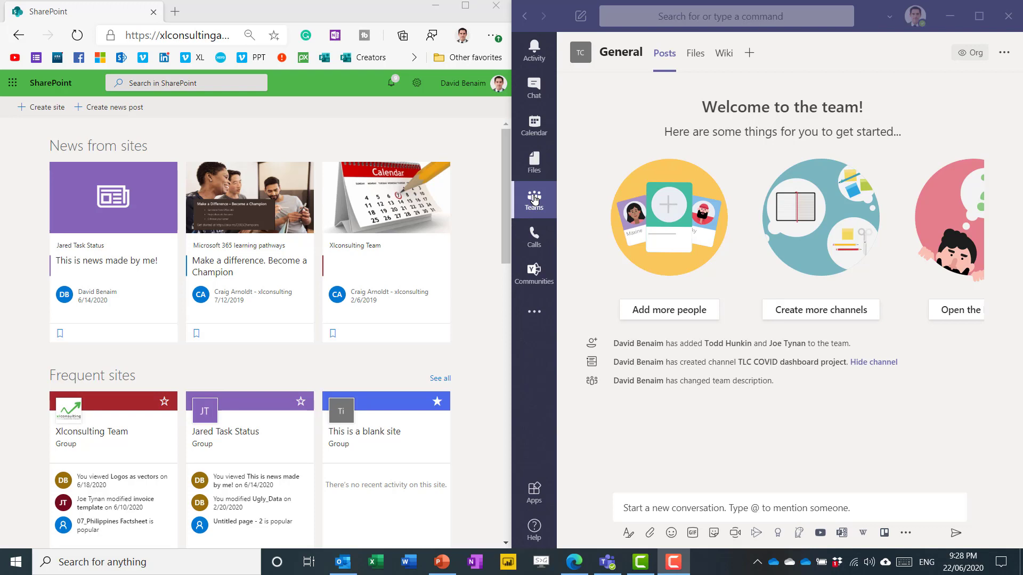
# Create a public team from scratch named 'Test for video', skipping member addition
pyautogui.click(534, 199)
pyautogui.click(619, 536)
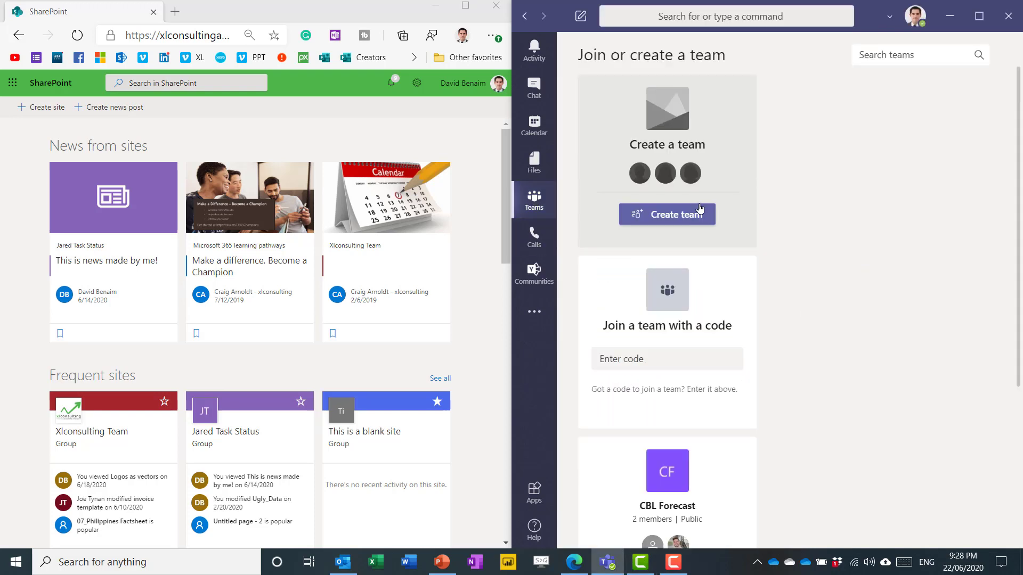
pyautogui.click(691, 218)
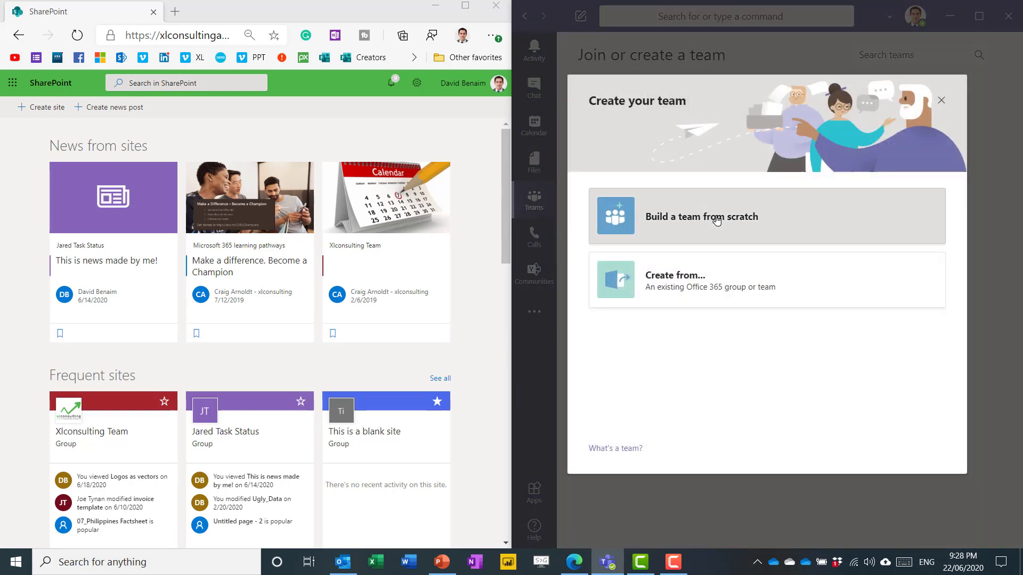
pyautogui.click(714, 215)
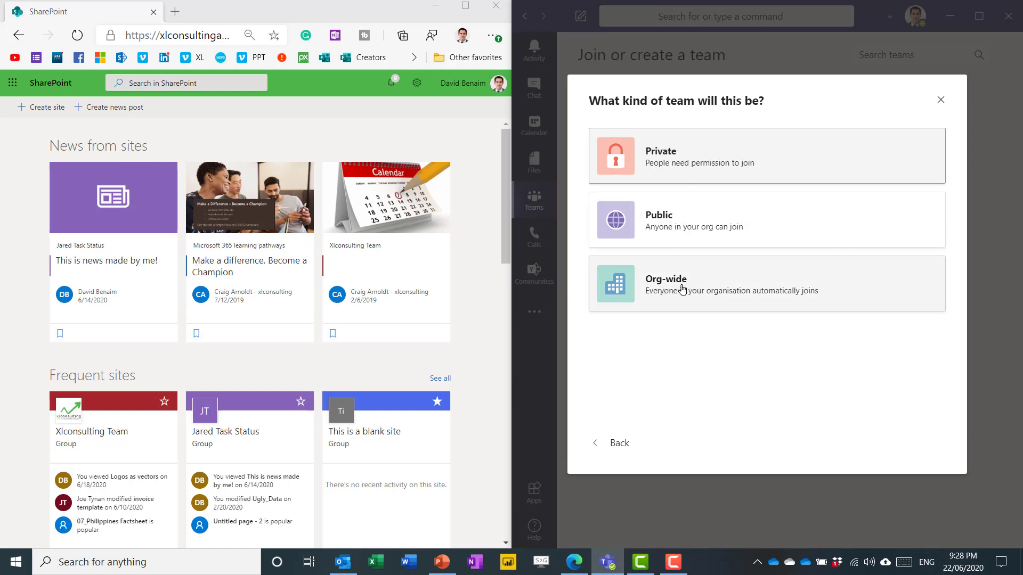
pyautogui.click(714, 225)
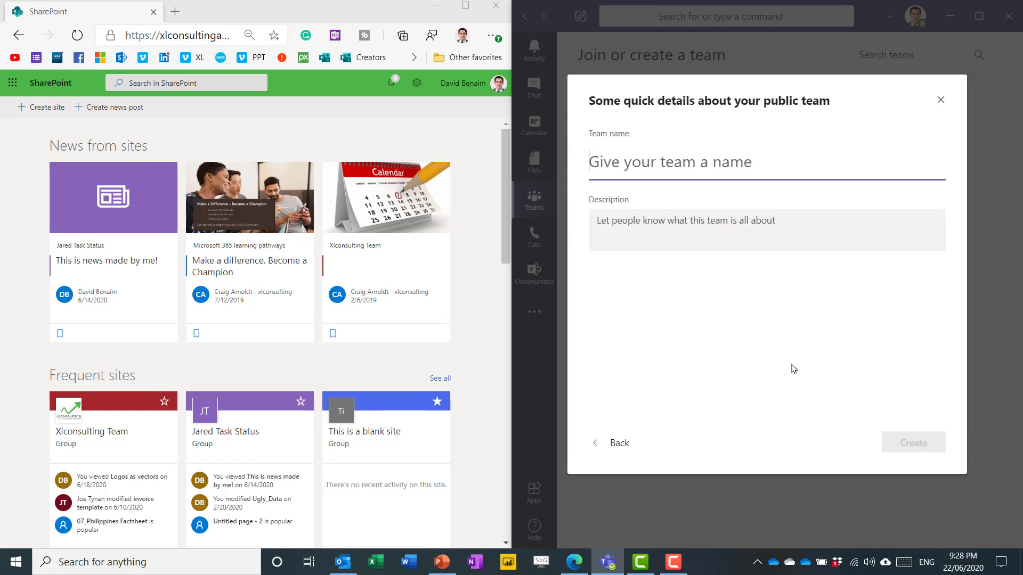
pyautogui.write('Test for video')
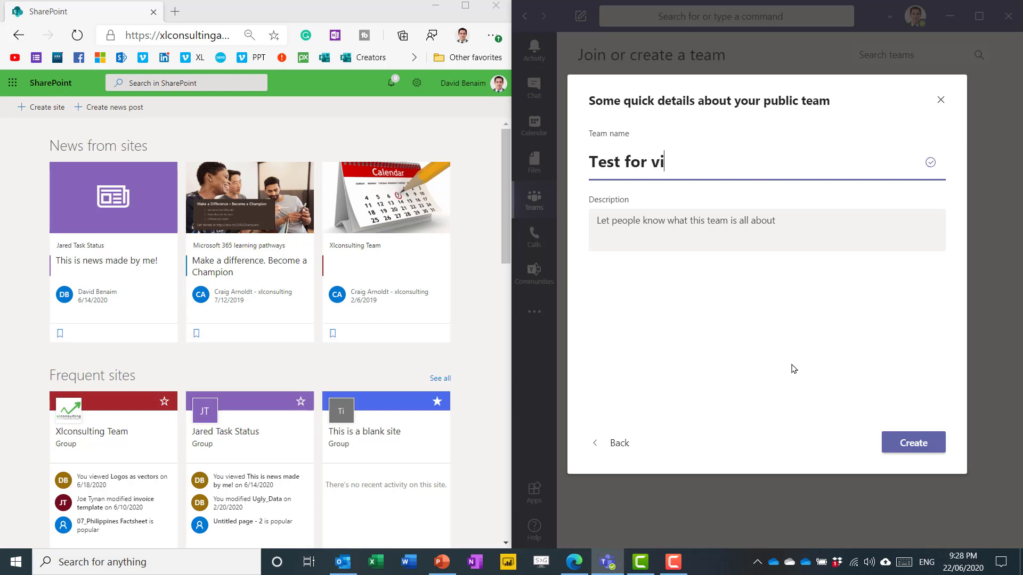
pyautogui.click(913, 442)
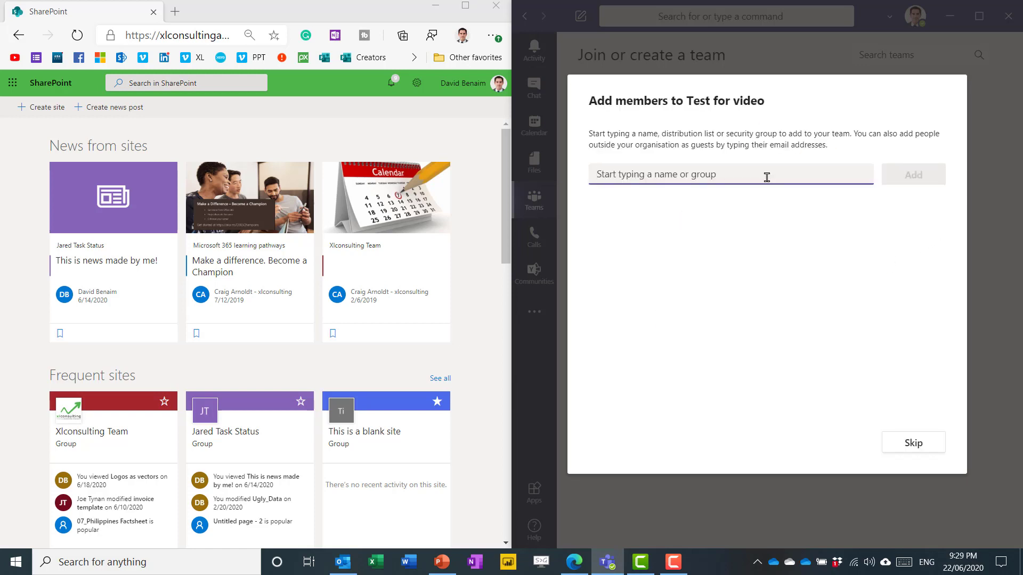
pyautogui.click(912, 443)
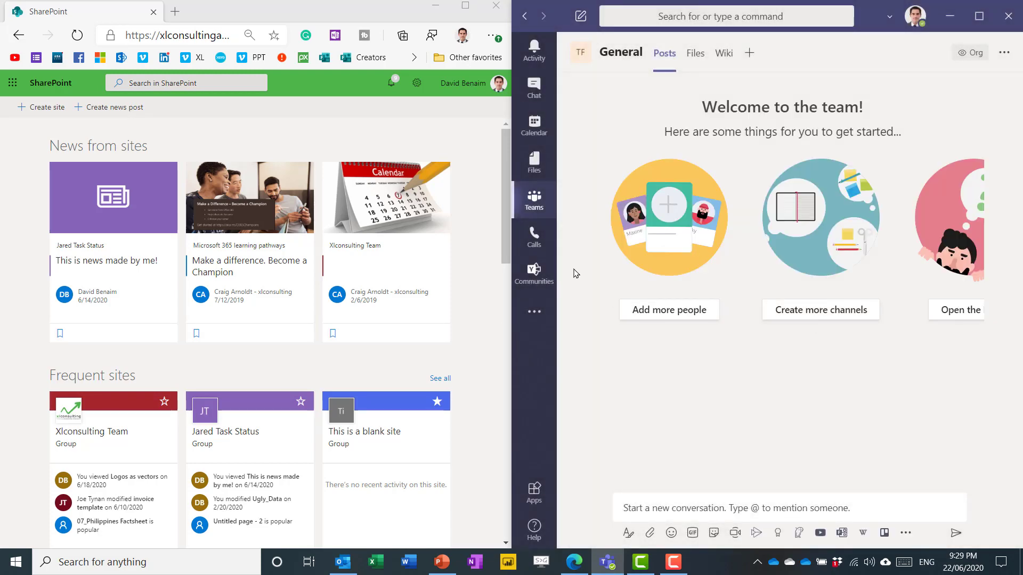
# Go to the Test for video team's General channel and its Wiki tab
pyautogui.click(531, 193)
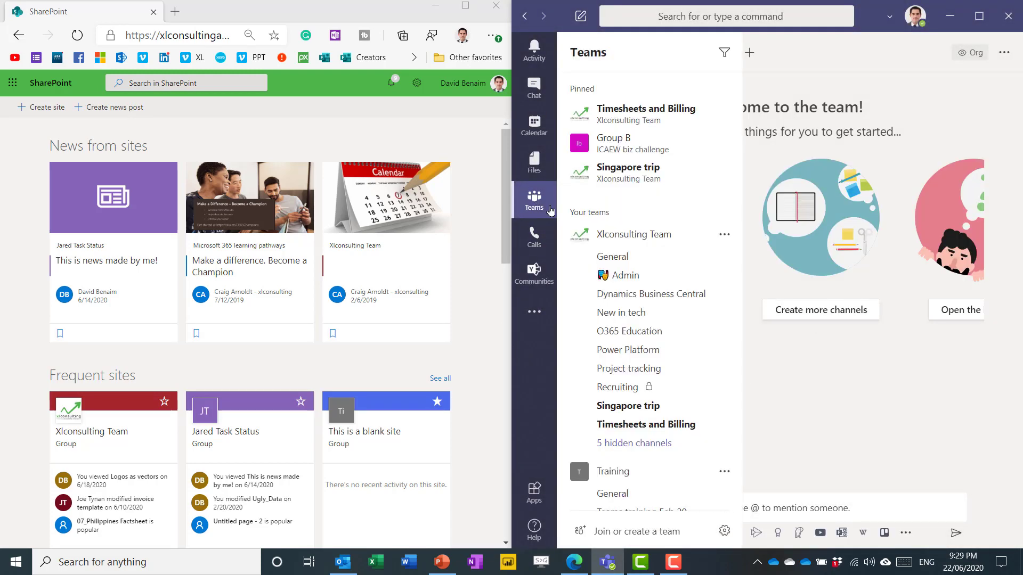
pyautogui.scroll(-3, 639, 447)
pyautogui.scroll(-4, 639, 446)
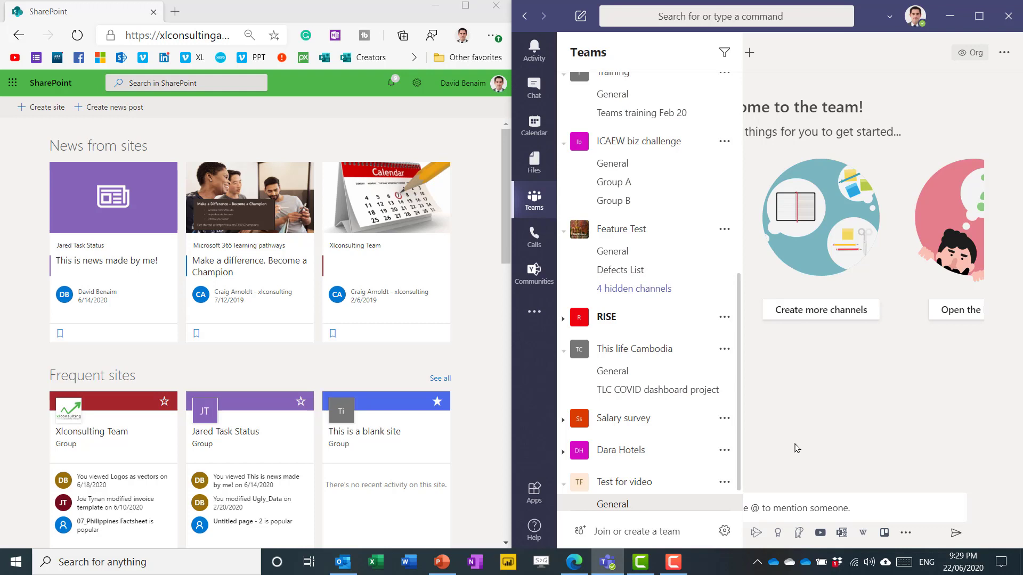
pyautogui.click(751, 384)
pyautogui.click(694, 53)
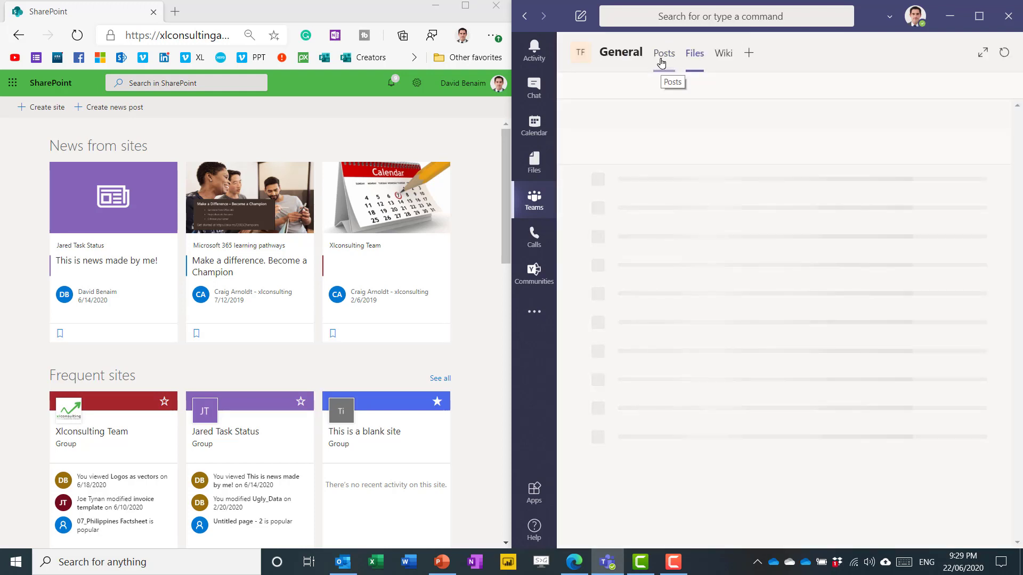
pyautogui.click(722, 59)
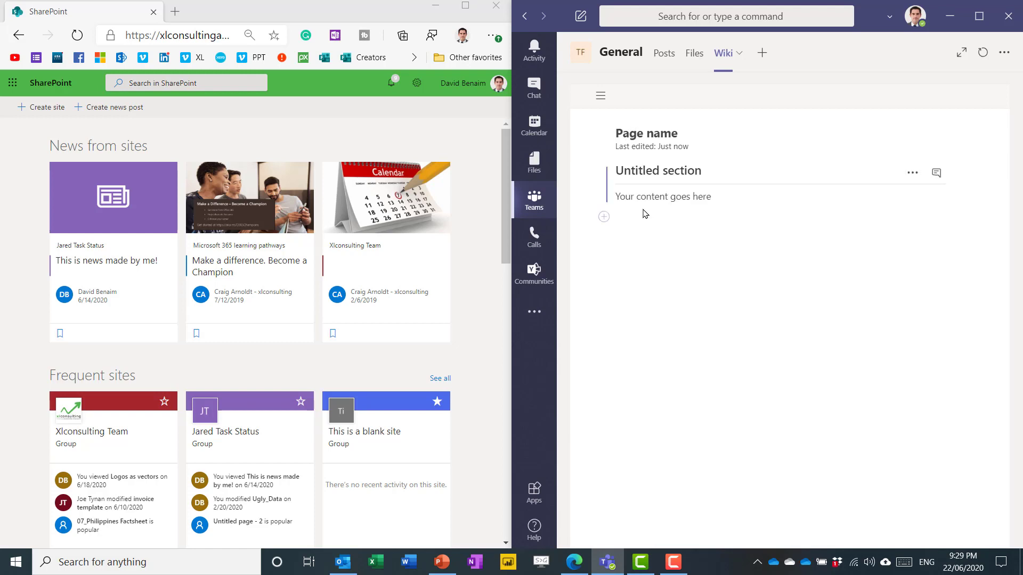
# Write a wiki section titled 'sdasdas' with body text, then add a section reading 'asd sdsadasd'
pyautogui.click(626, 170)
pyautogui.write('sdasdas')
pyautogui.click(650, 195)
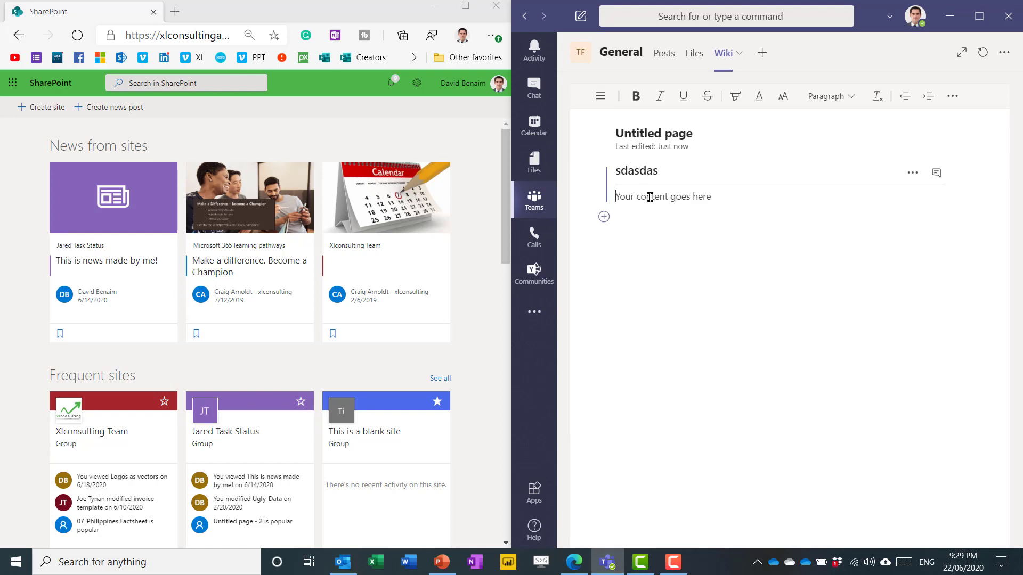
pyautogui.write('sadasdassd asd asdasd')
pyautogui.click(609, 221)
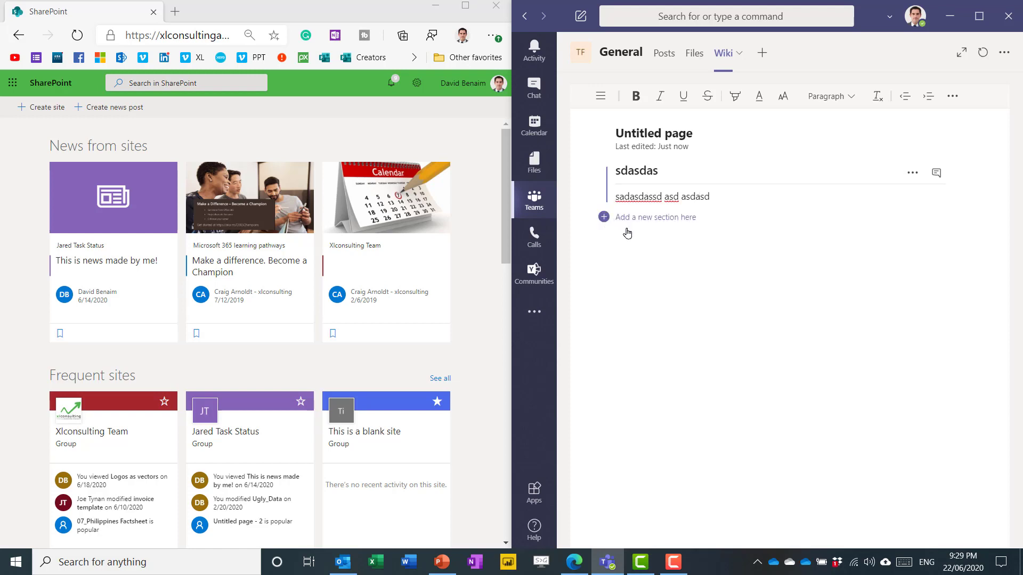
pyautogui.write('asd sdsadasd')
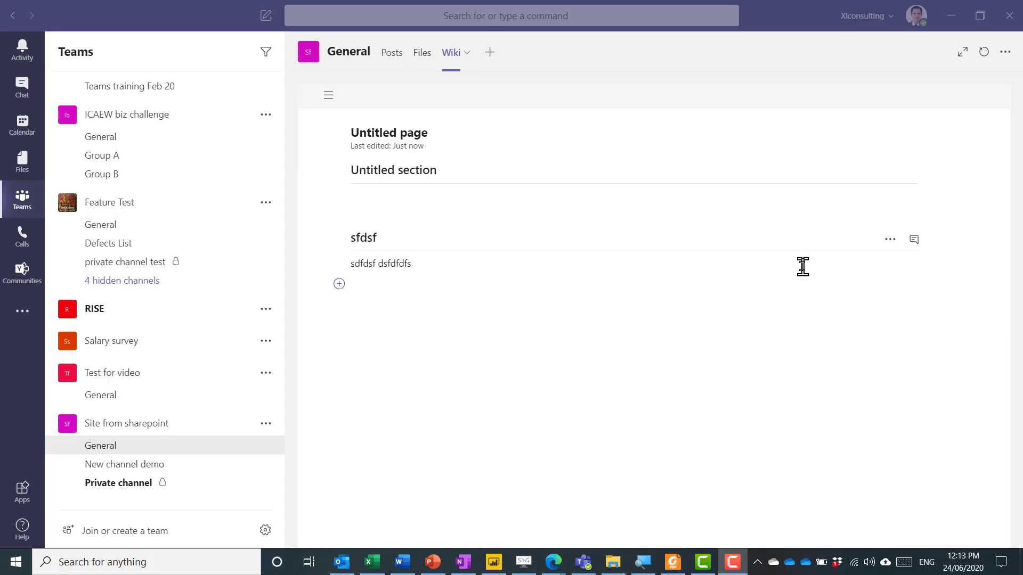
# Post 'sf' in the wiki section's conversation, then return to the channel's Posts
pyautogui.click(913, 241)
pyautogui.write('sfsdf sdfihsdfdsf')
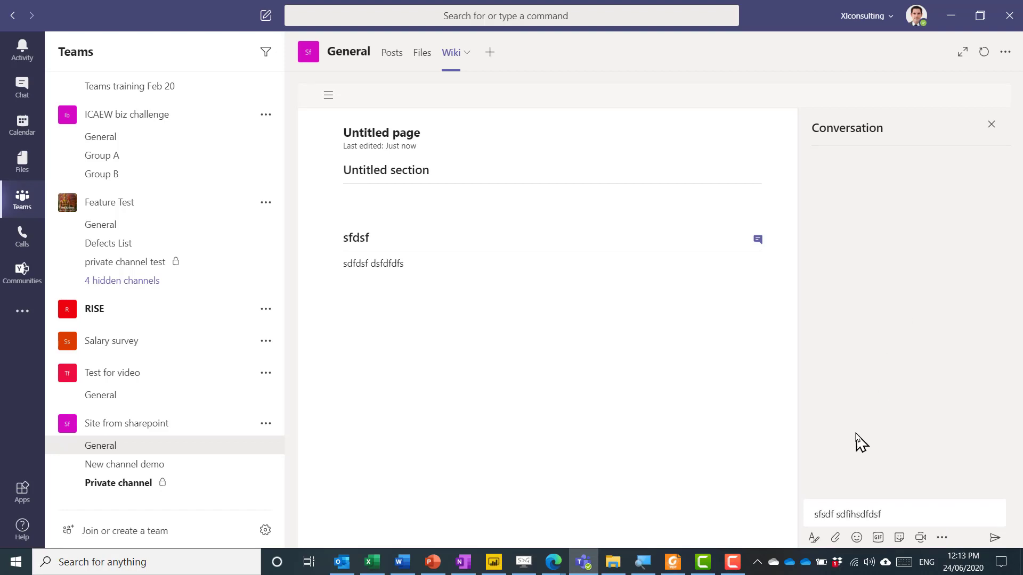
pyautogui.press('Return')
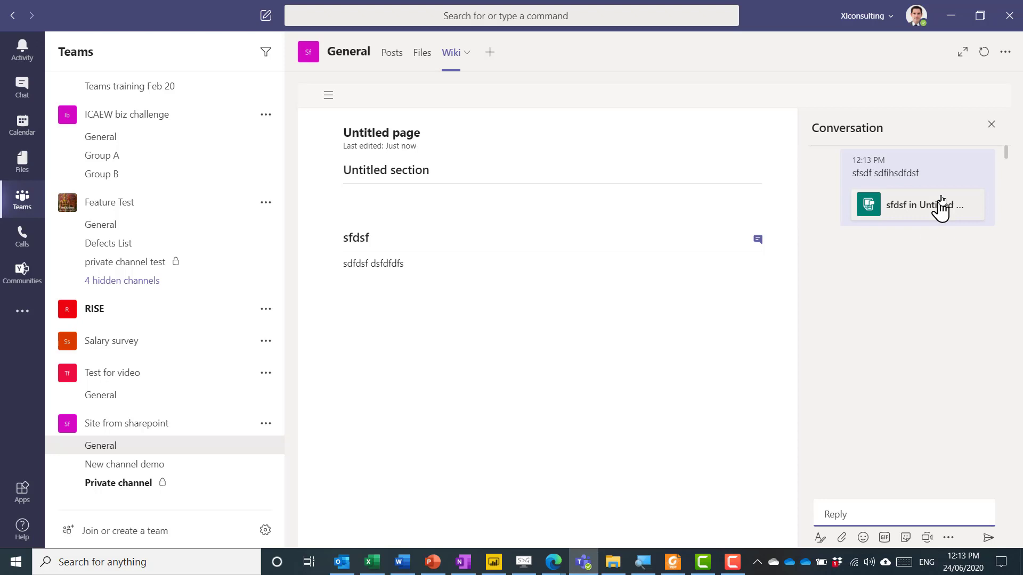
pyautogui.click(992, 126)
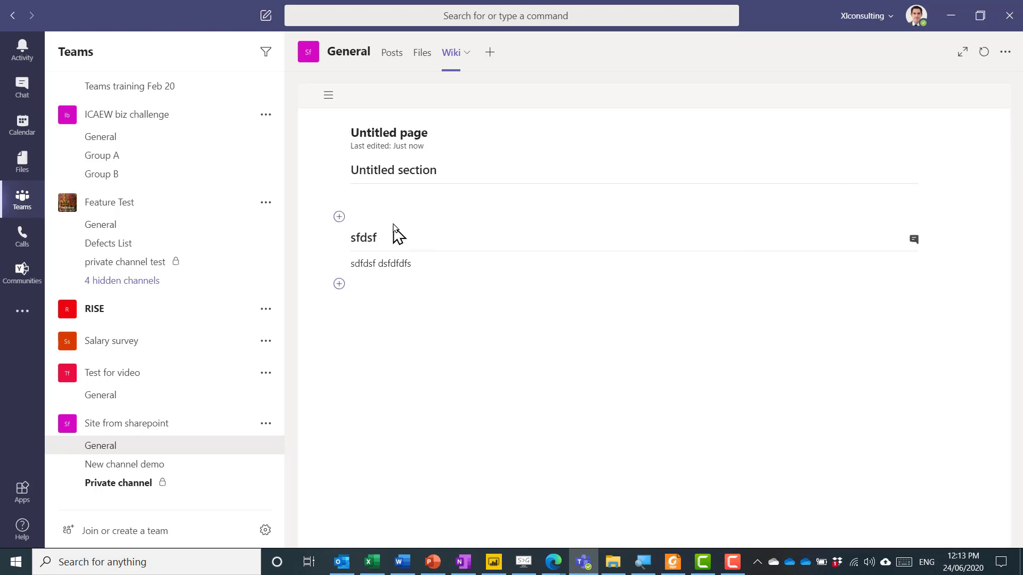
pyautogui.click(392, 51)
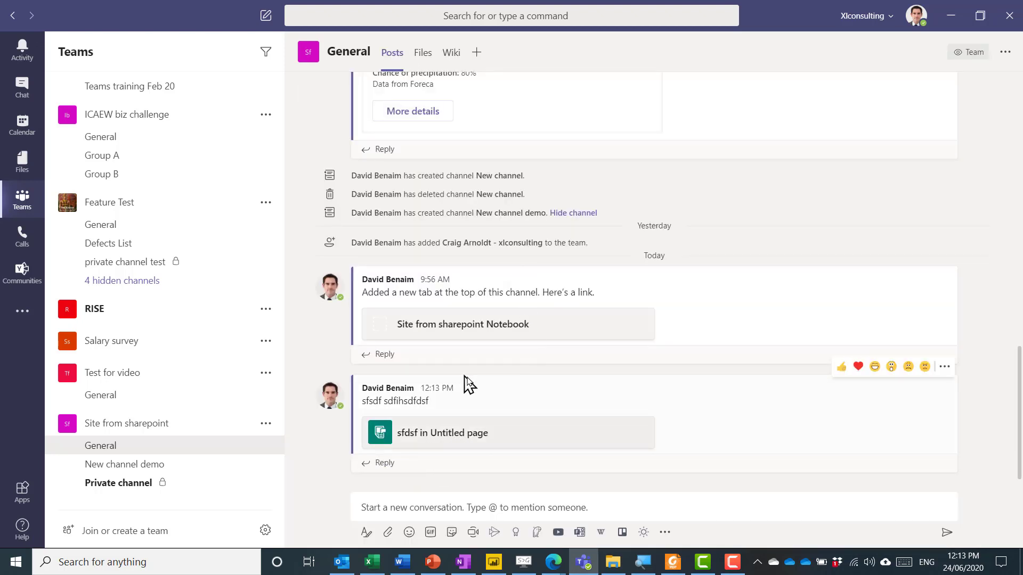
# Add the Site from sharepoint Notebook as a OneNote tab and switch it into editing mode
pyautogui.click(475, 54)
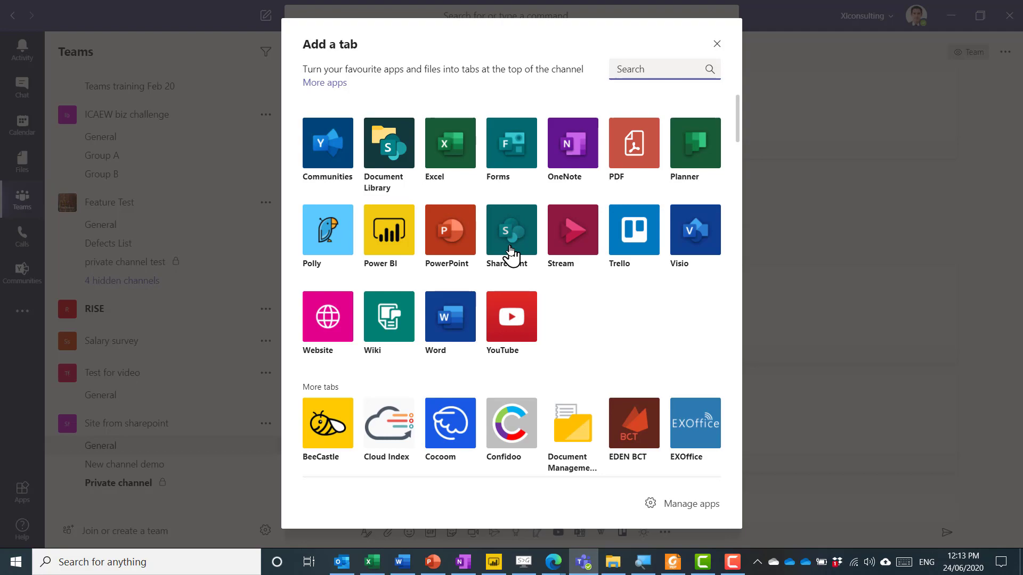
pyautogui.scroll(-20, 618, 336)
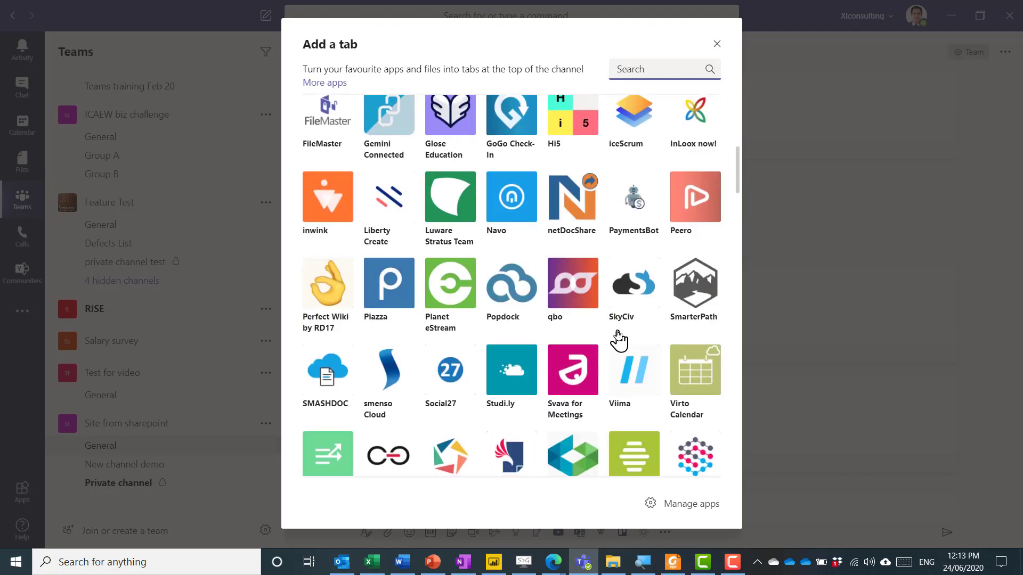
pyautogui.scroll(20, 619, 337)
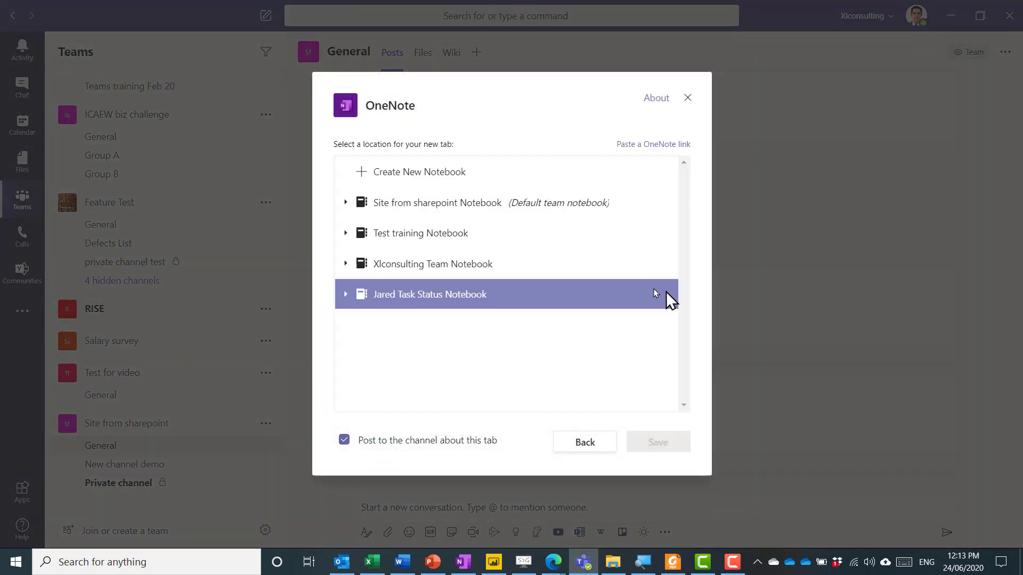
pyautogui.click(459, 209)
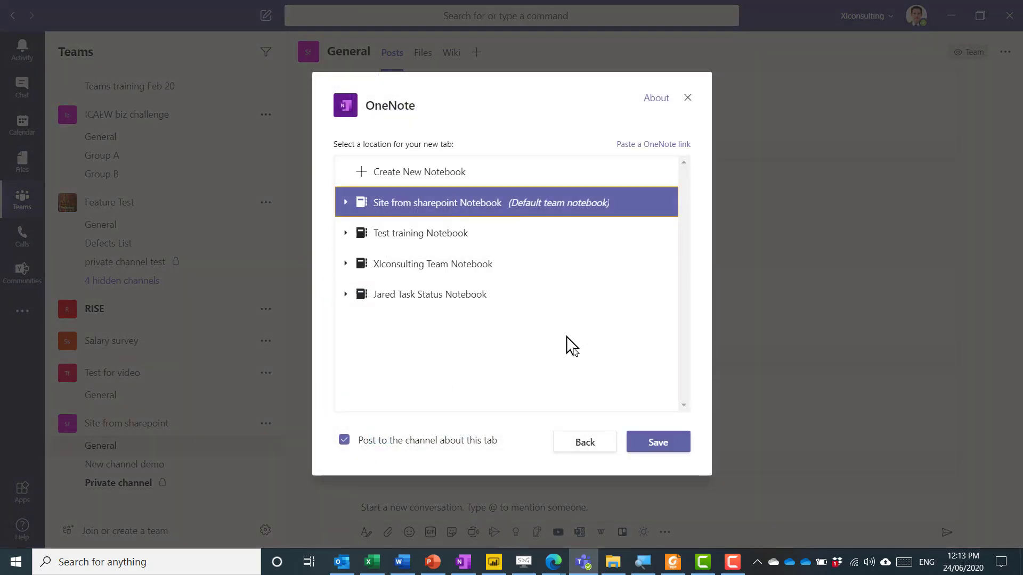
pyautogui.click(639, 449)
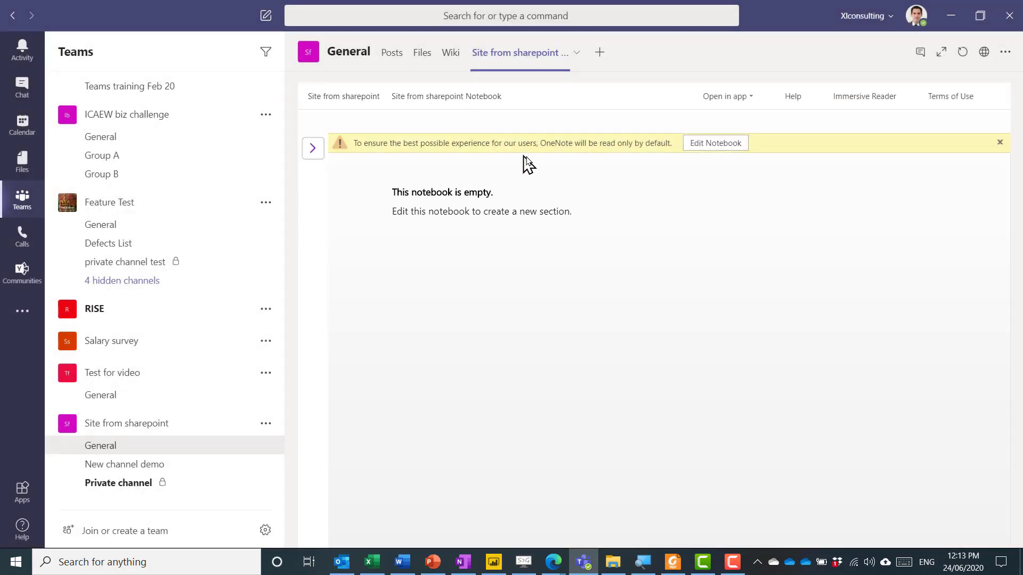
pyautogui.click(706, 122)
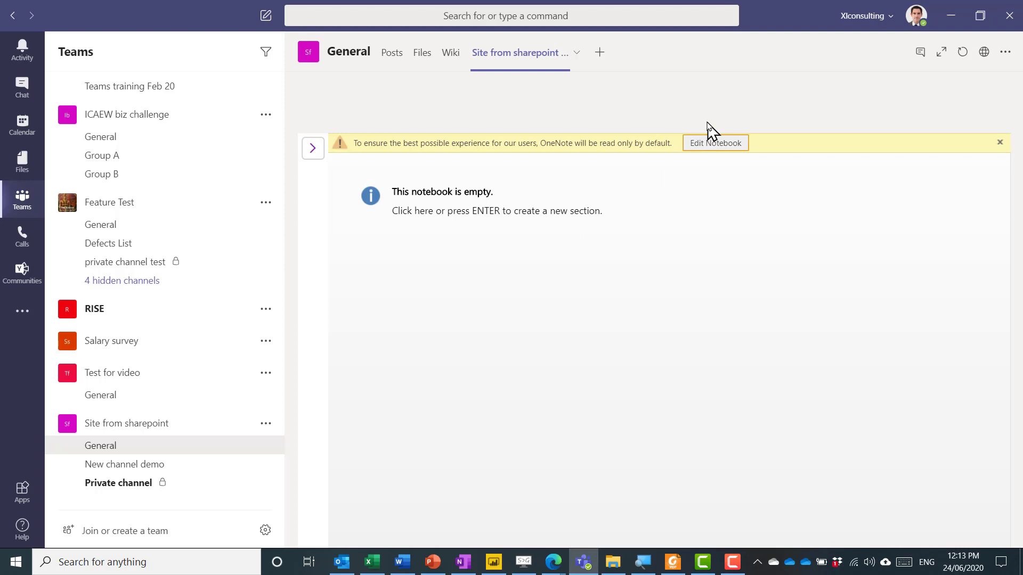
pyautogui.click(576, 52)
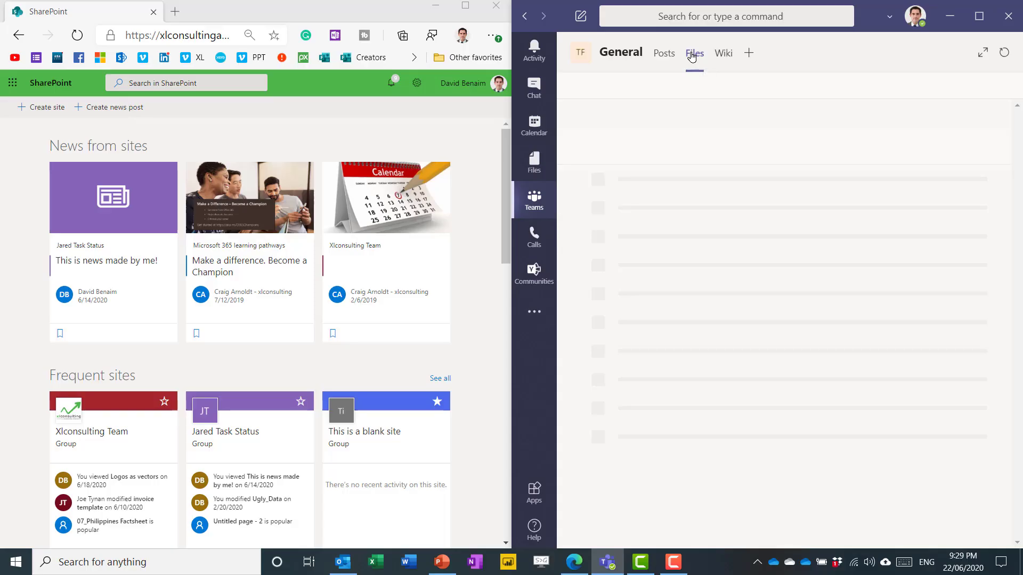
# Open the General channel's Files in SharePoint via the Files tab's overflow menu
pyautogui.click(694, 54)
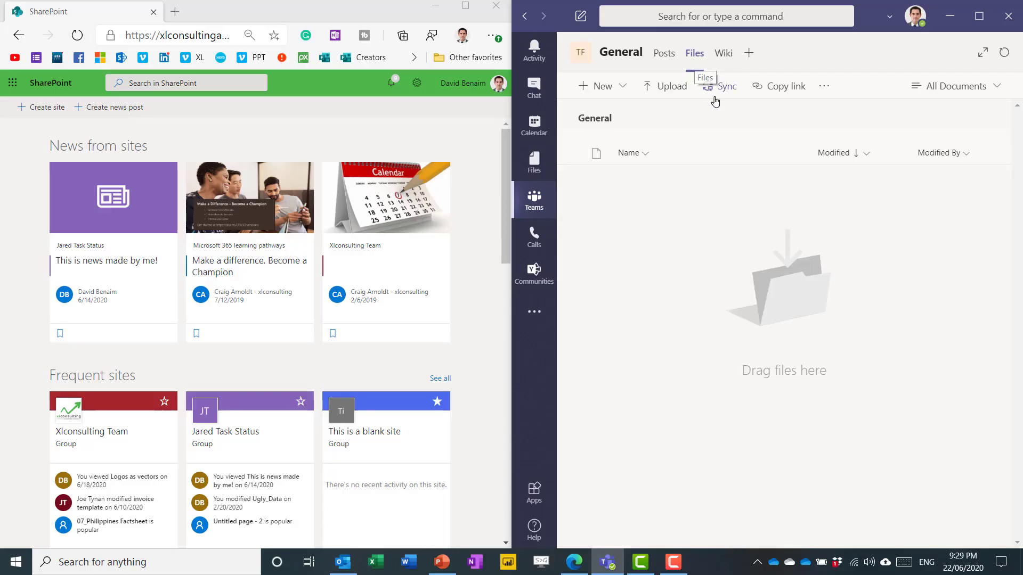
pyautogui.click(825, 92)
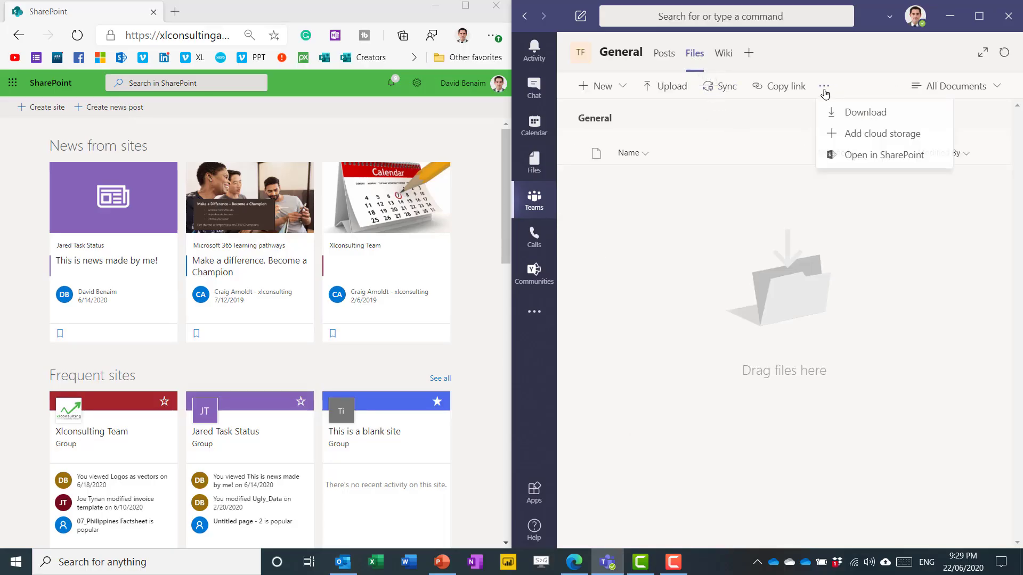
pyautogui.click(850, 155)
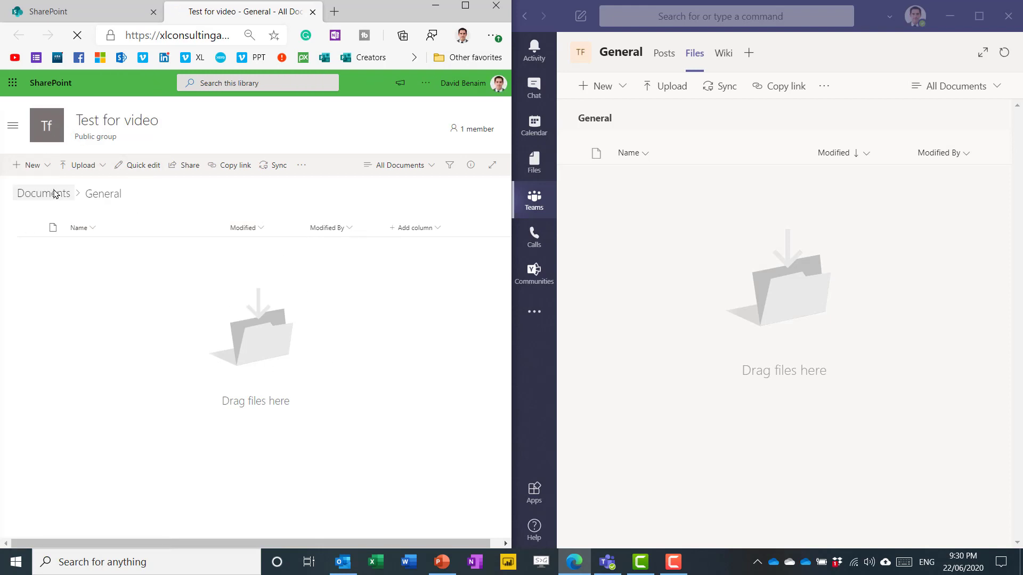
# Maximize the browser, visit the team site home, then switch back to the SharePoint start page
pyautogui.click(466, 8)
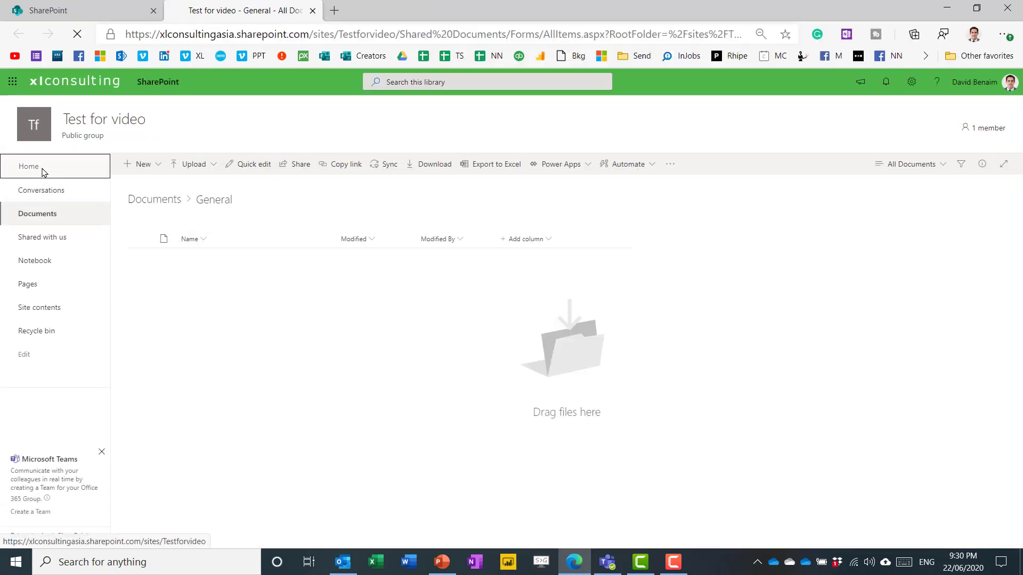
pyautogui.click(42, 168)
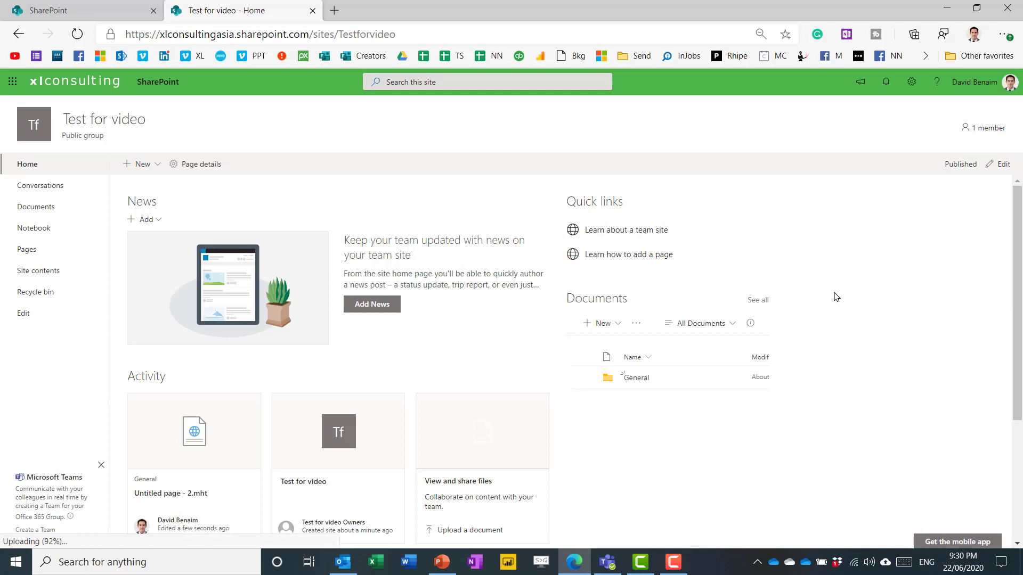
pyautogui.hotkey('ctrl', 'shift', 'Tab')
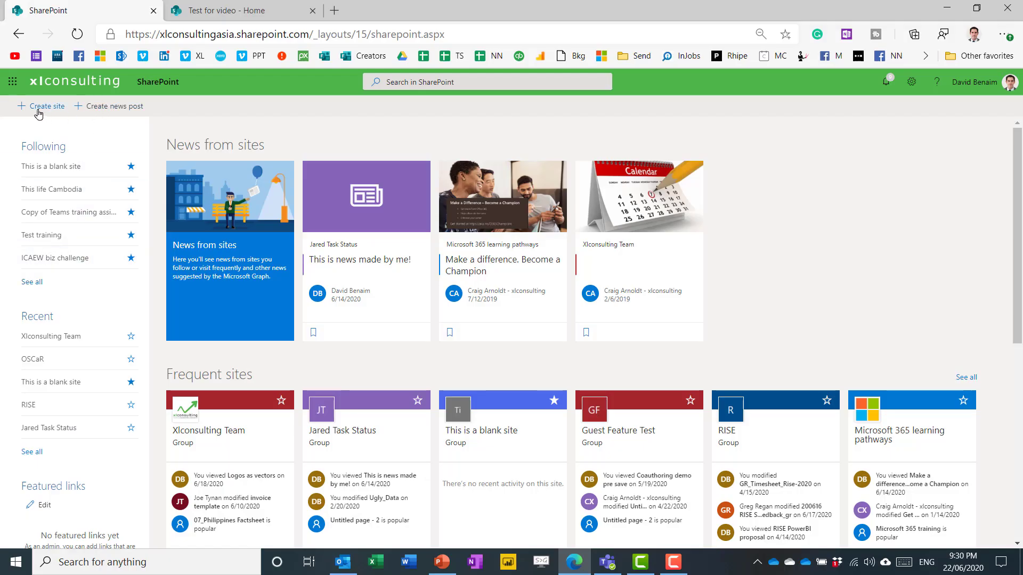
# Create a team site named 'Site from sharepoint' and finish without adding members
pyautogui.click(42, 106)
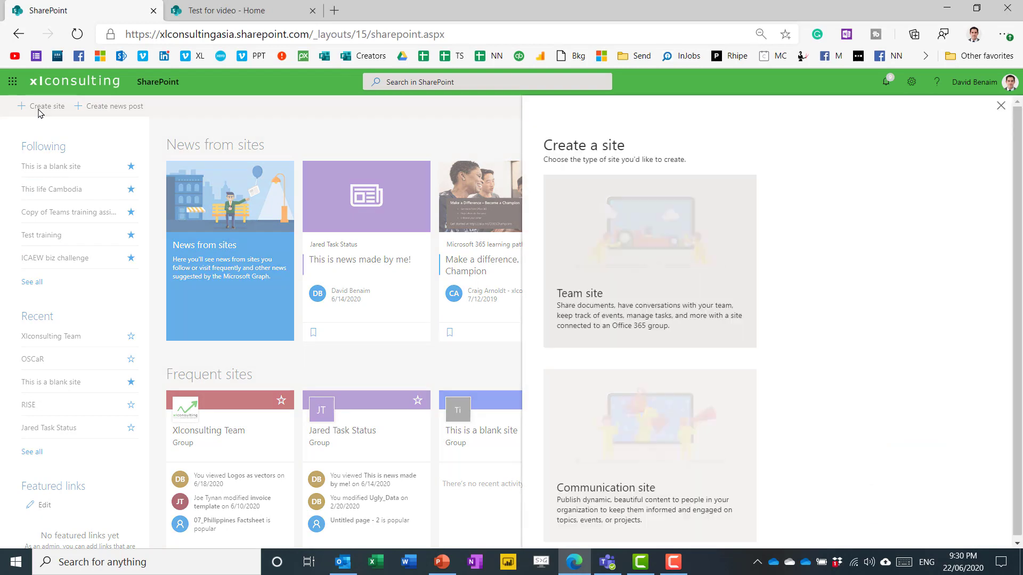
pyautogui.click(647, 254)
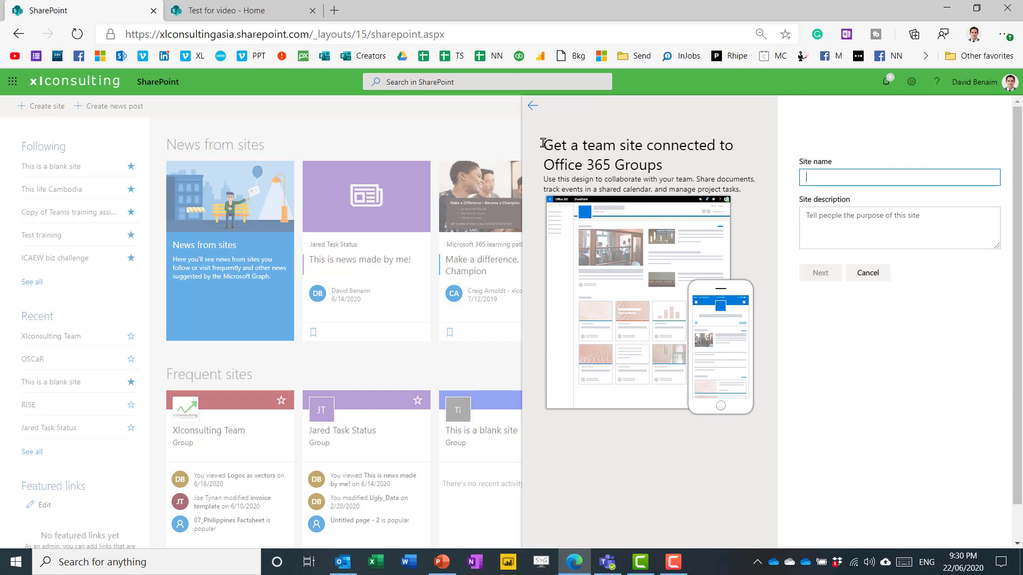
pyautogui.moveTo(542, 142); pyautogui.dragTo(753, 195)
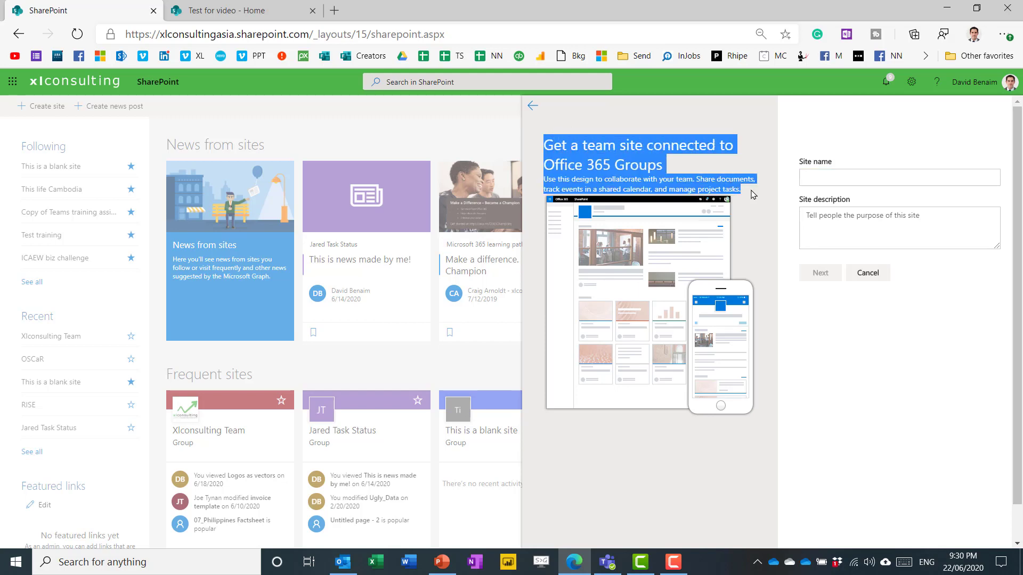
pyautogui.click(753, 194)
pyautogui.click(532, 106)
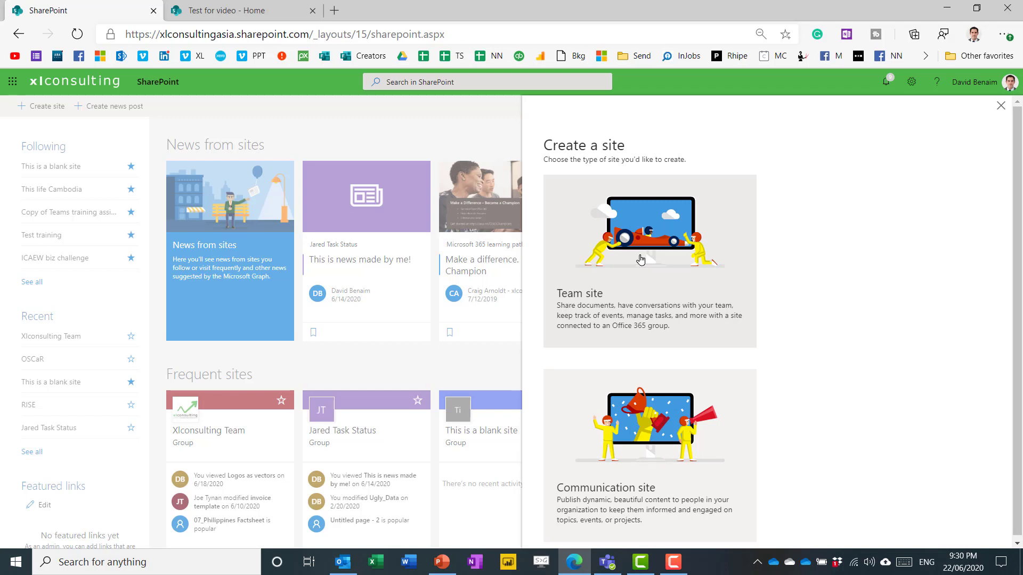
pyautogui.click(641, 260)
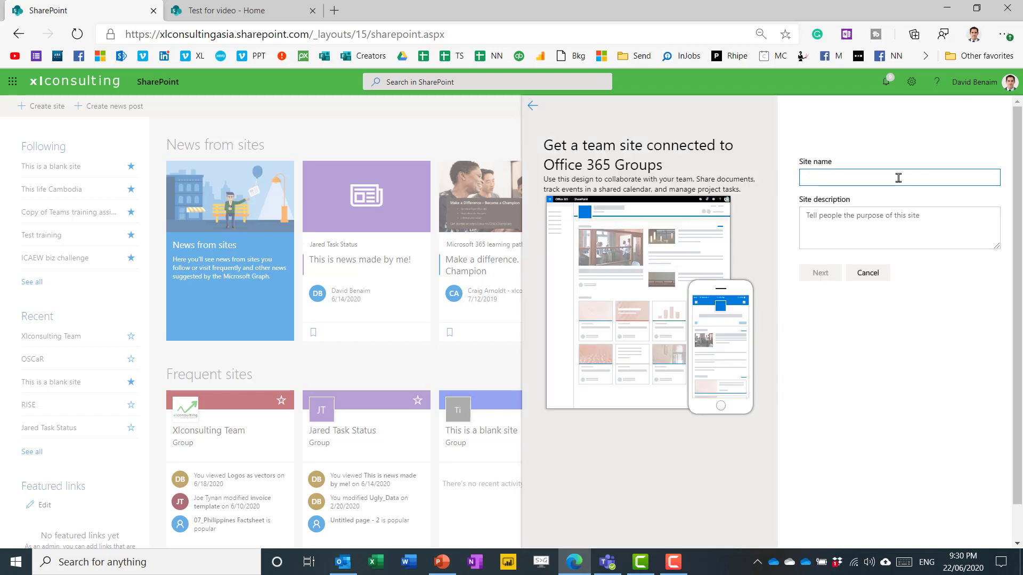
pyautogui.write('Site from sharepoint')
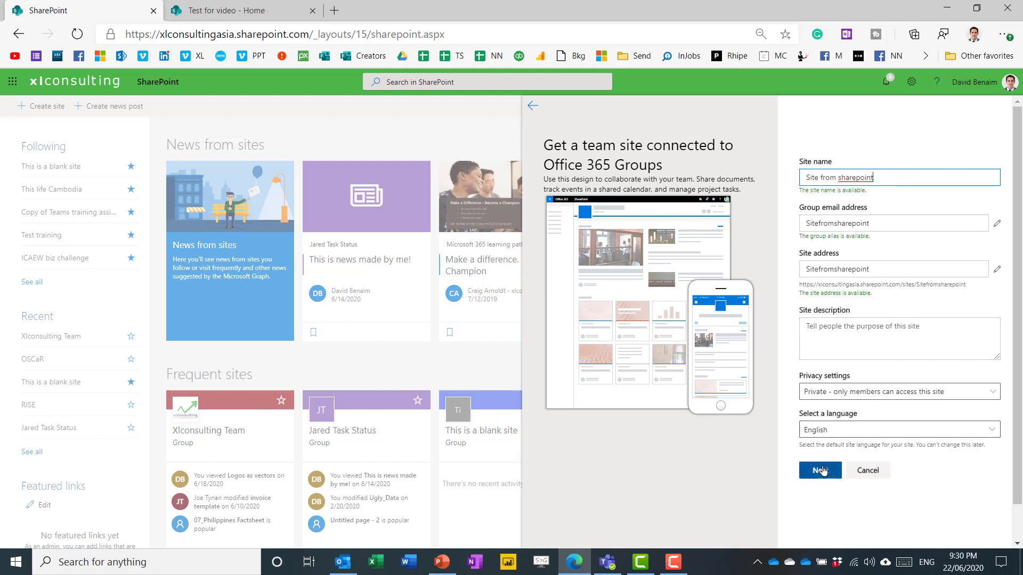
pyautogui.click(823, 469)
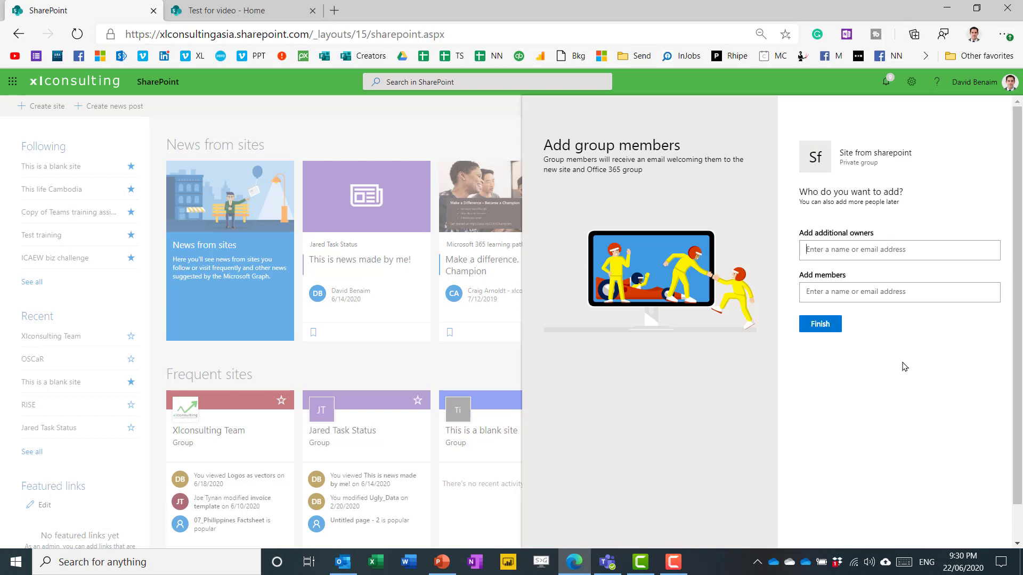
pyautogui.click(817, 323)
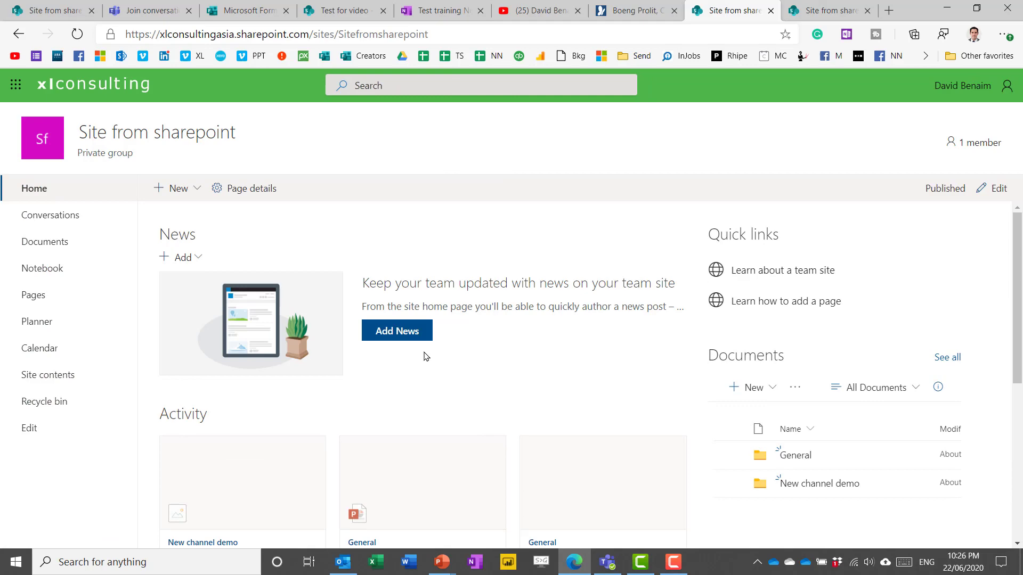
# Put the site home page into edit mode and select the Activity web part
pyautogui.click(994, 190)
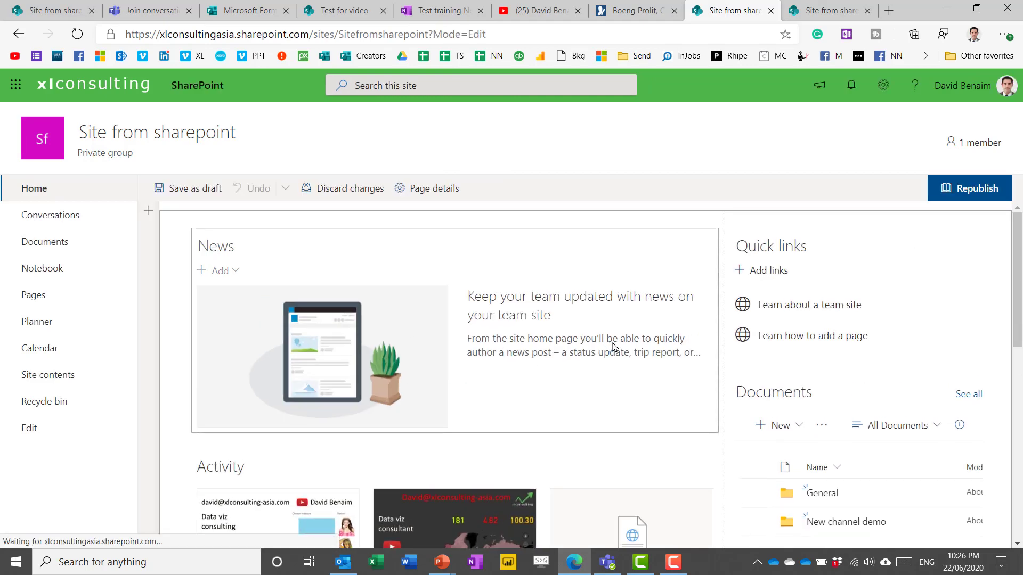
pyautogui.scroll(-2, 615, 342)
pyautogui.scroll(2, 615, 342)
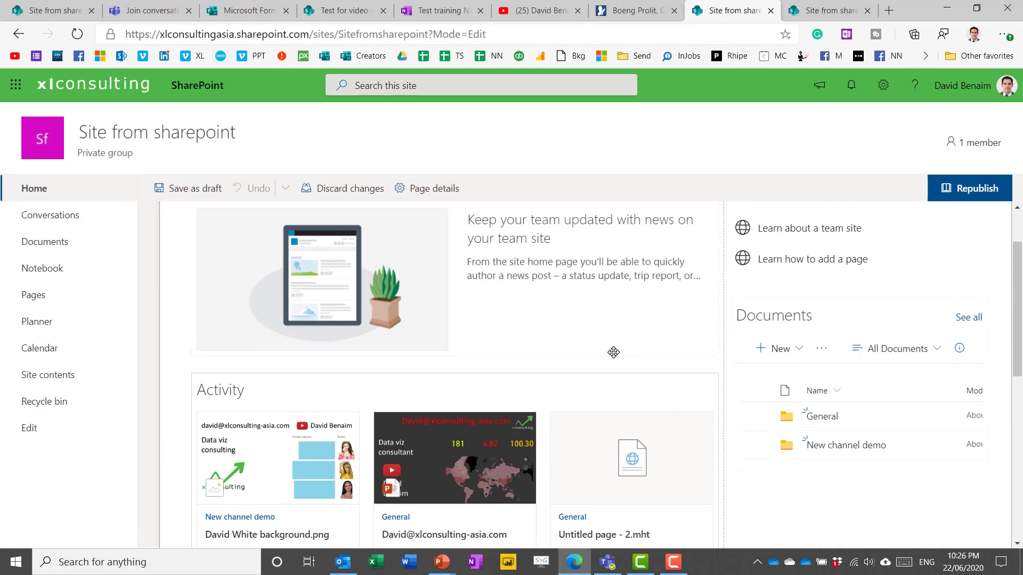
pyautogui.click(490, 364)
pyautogui.click(453, 424)
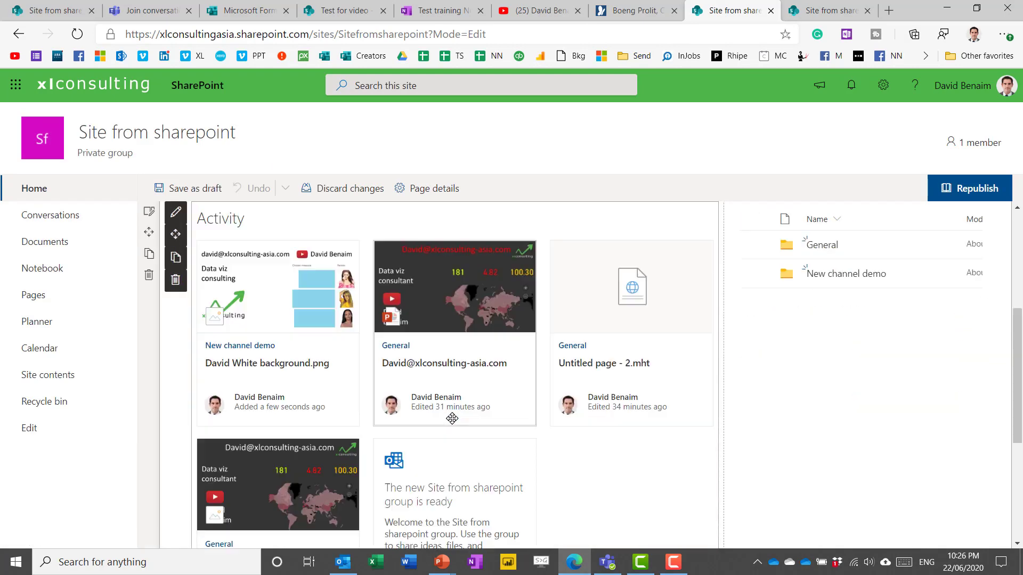
pyautogui.scroll(-5, 443, 288)
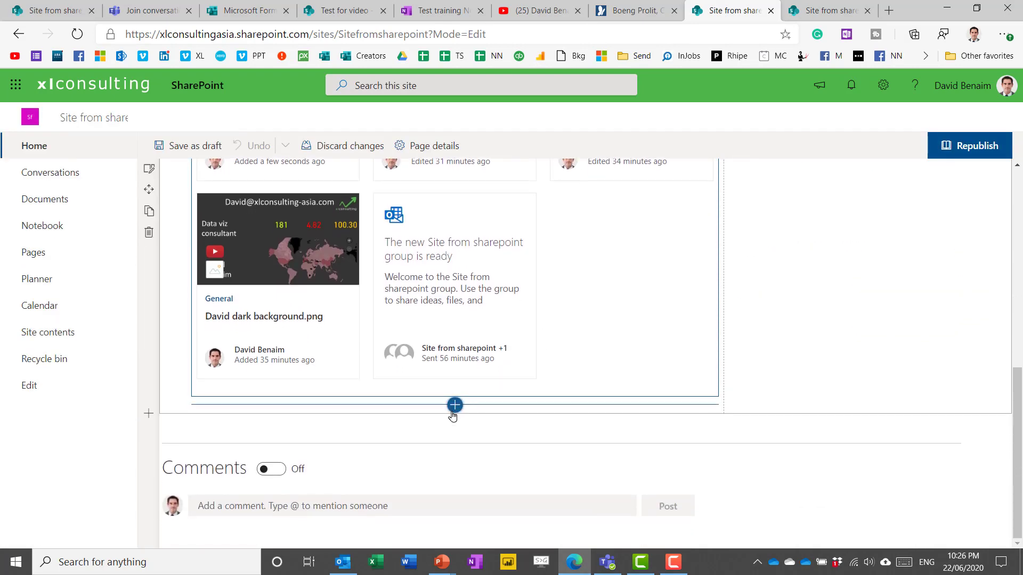
# Add a Text part below Activity containing 'sdfo s' and open the section's layout settings
pyautogui.click(455, 405)
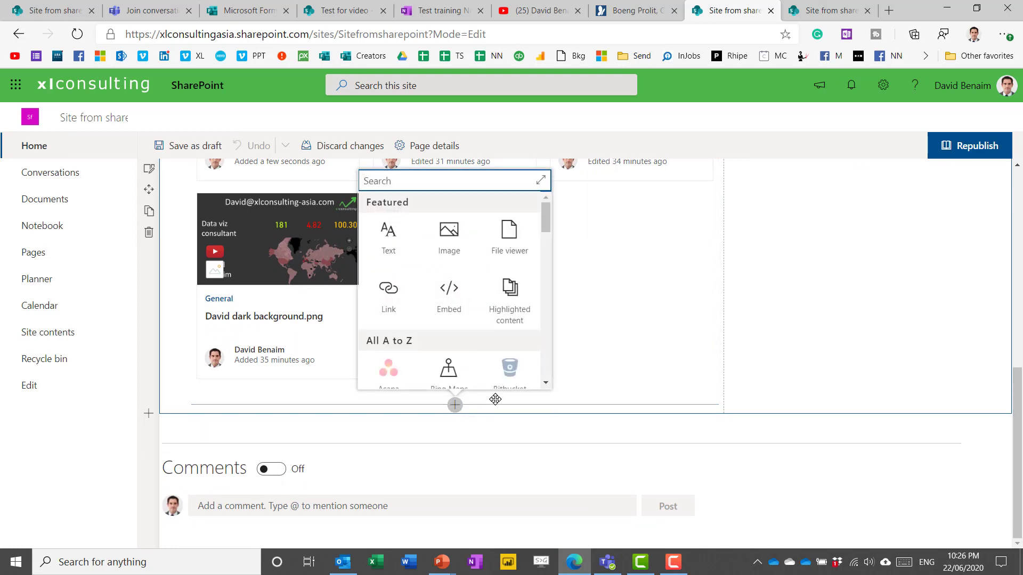
pyautogui.click(393, 254)
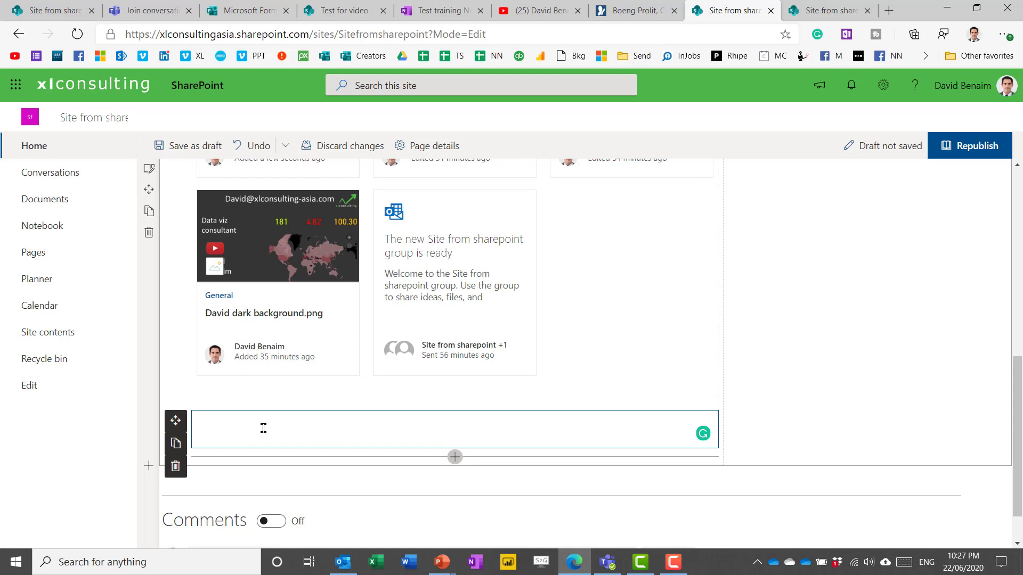
pyautogui.scroll(-1, 264, 428)
pyautogui.click(248, 382)
pyautogui.write('sdfo sdfdsfd')
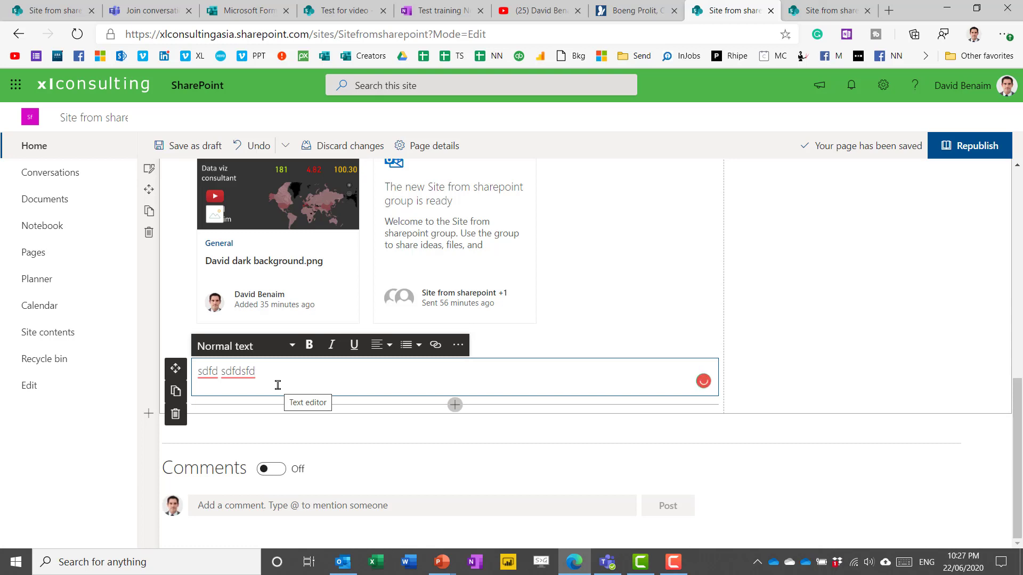
pyautogui.press('Return')
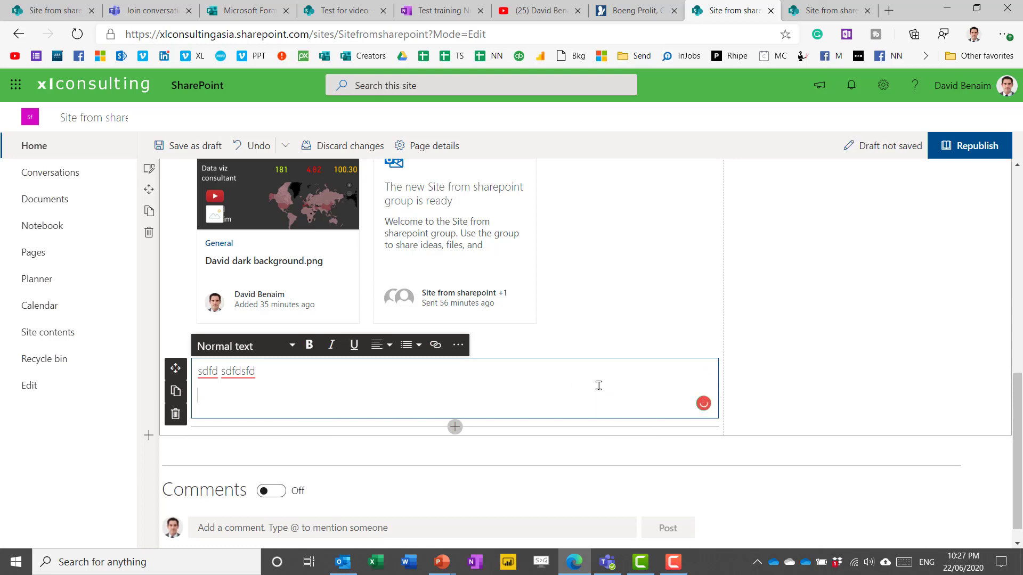
pyautogui.click(149, 169)
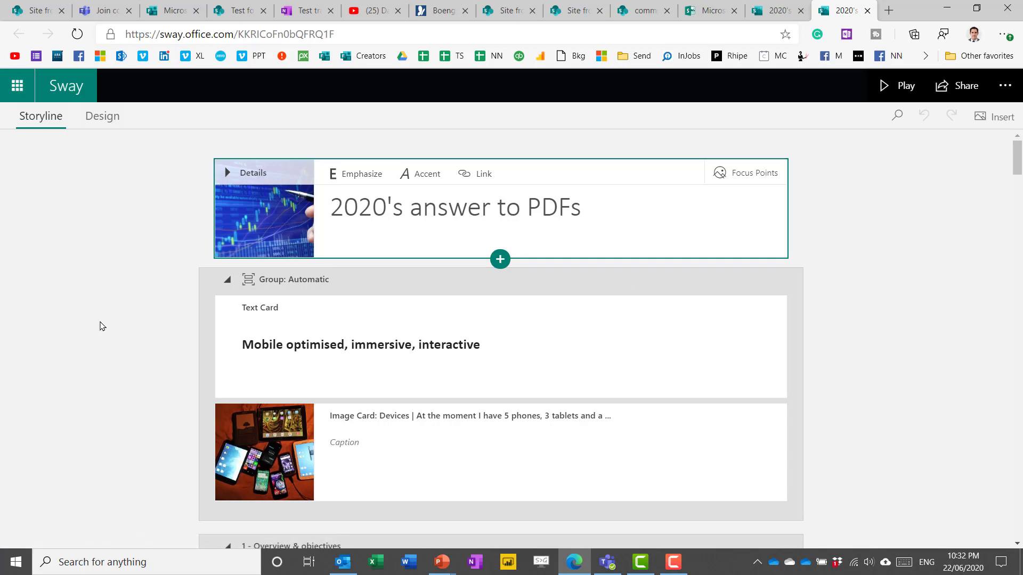
# Move the overview text card higher in the Sway storyline and browse the insert card options
pyautogui.scroll(-7, 180, 400)
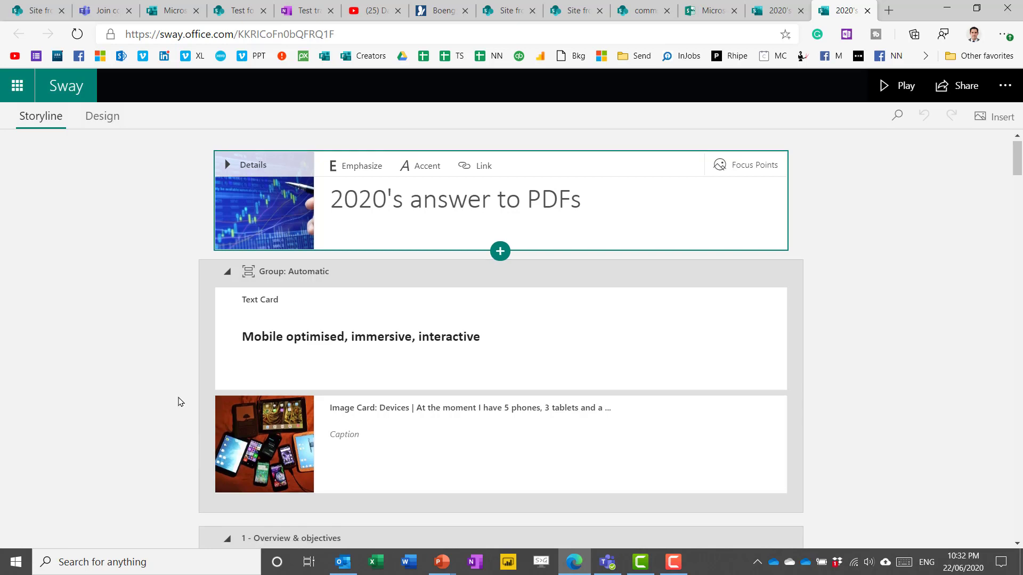
pyautogui.moveTo(240, 360); pyautogui.dragTo(411, 279)
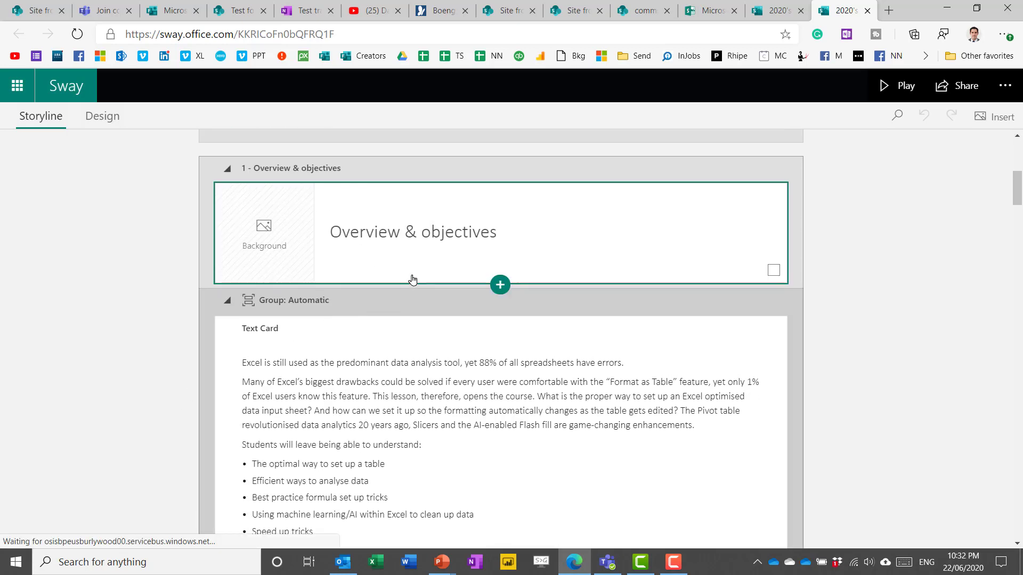
pyautogui.click(499, 285)
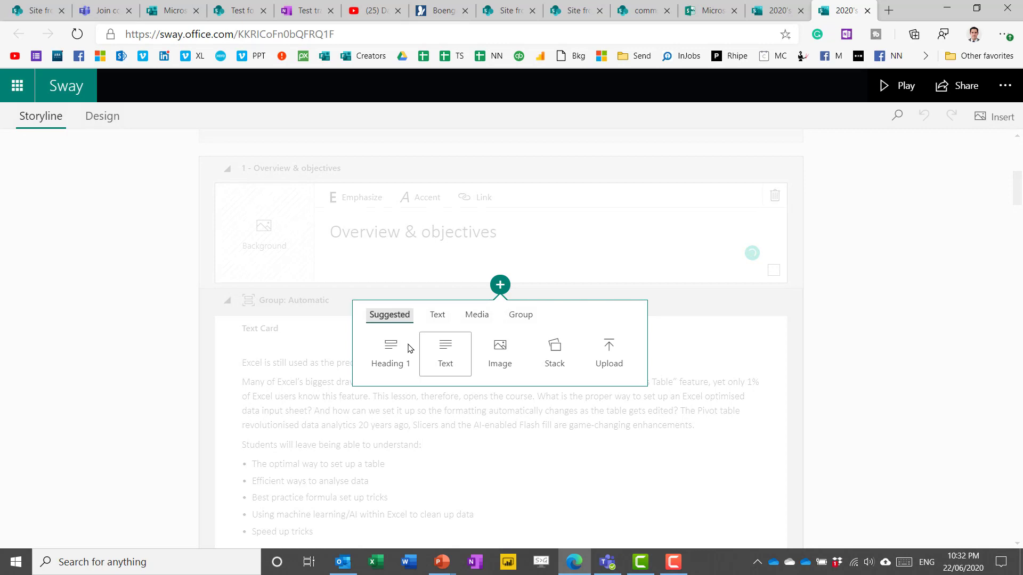
pyautogui.click(477, 315)
pyautogui.click(437, 316)
pyautogui.click(519, 315)
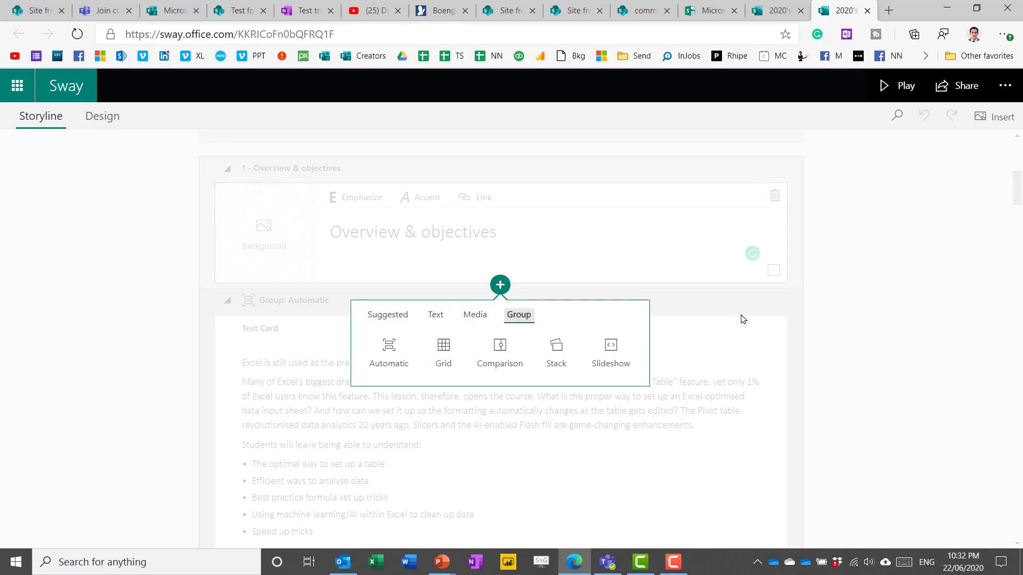
pyautogui.click(743, 319)
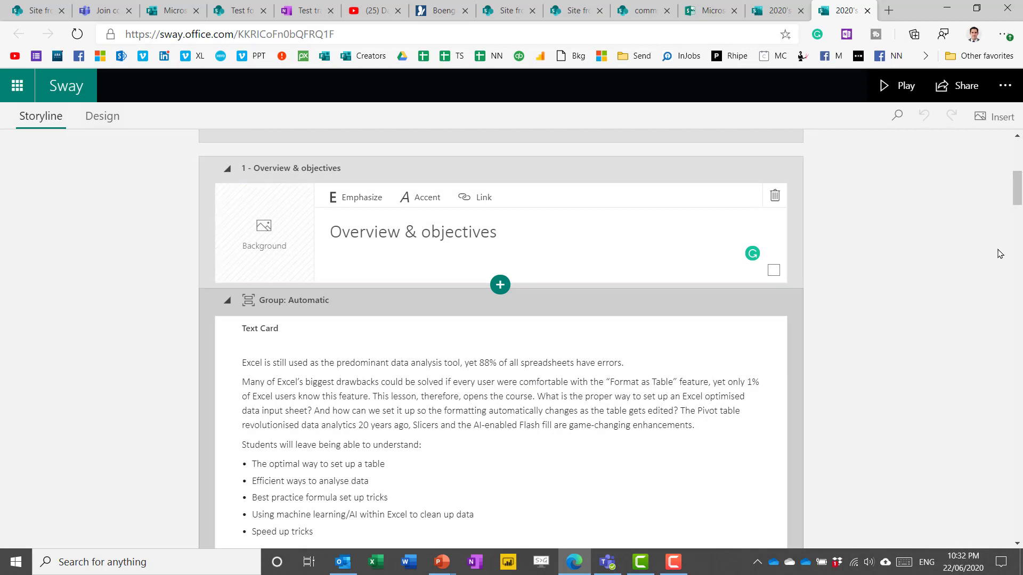
# Scroll through the published Sway, dragging the comparison slider to reveal more of the after image
pyautogui.click(771, 13)
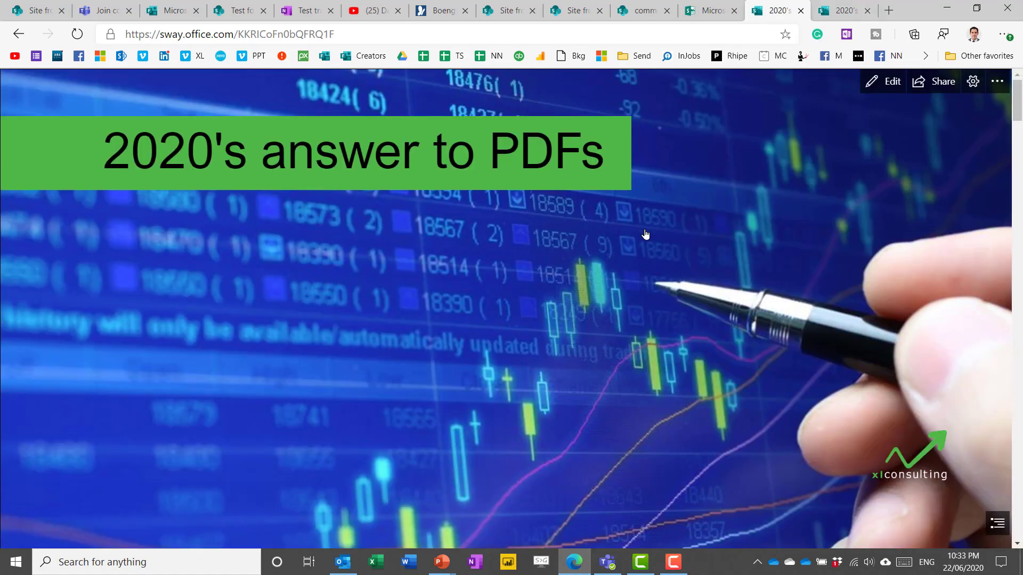
pyautogui.scroll(-10, 645, 234)
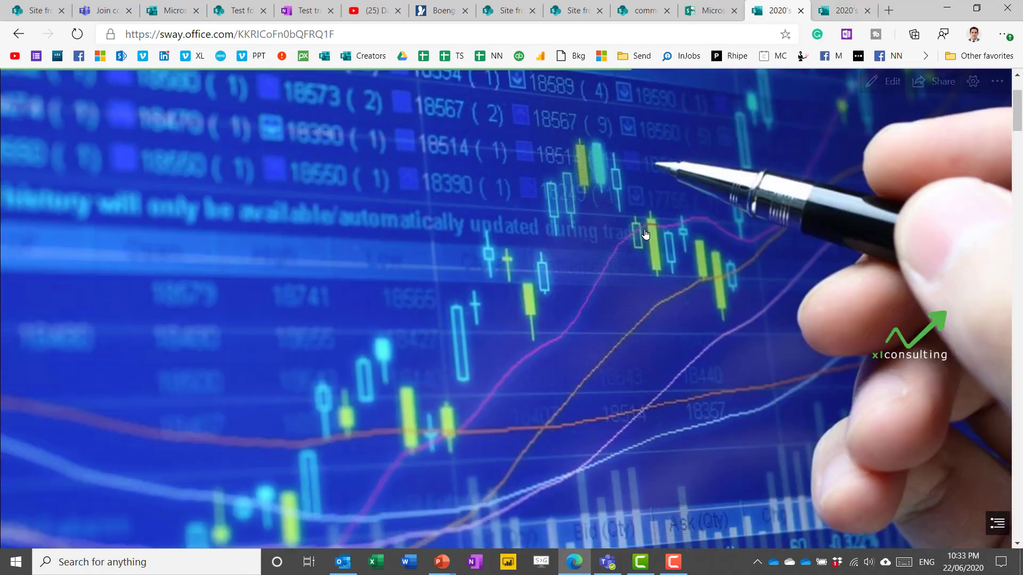
pyautogui.scroll(-2, 645, 235)
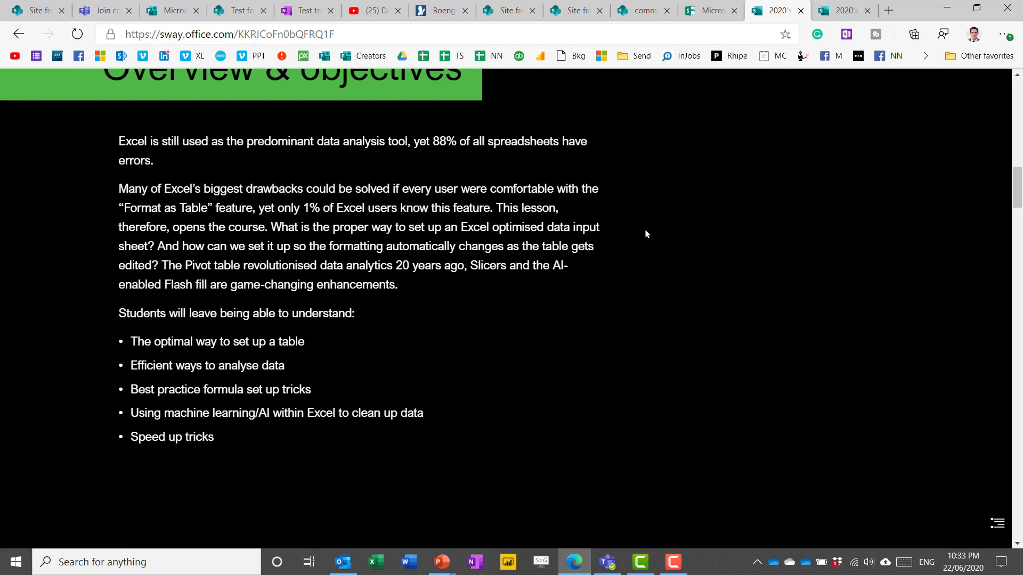
pyautogui.scroll(-15, 645, 235)
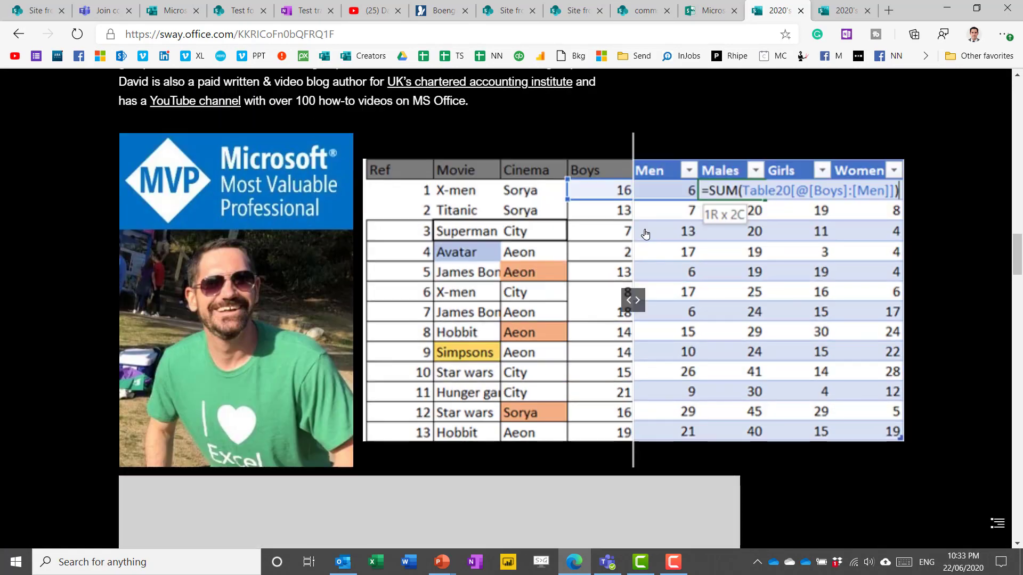
pyautogui.moveTo(633, 299); pyautogui.dragTo(710, 300)
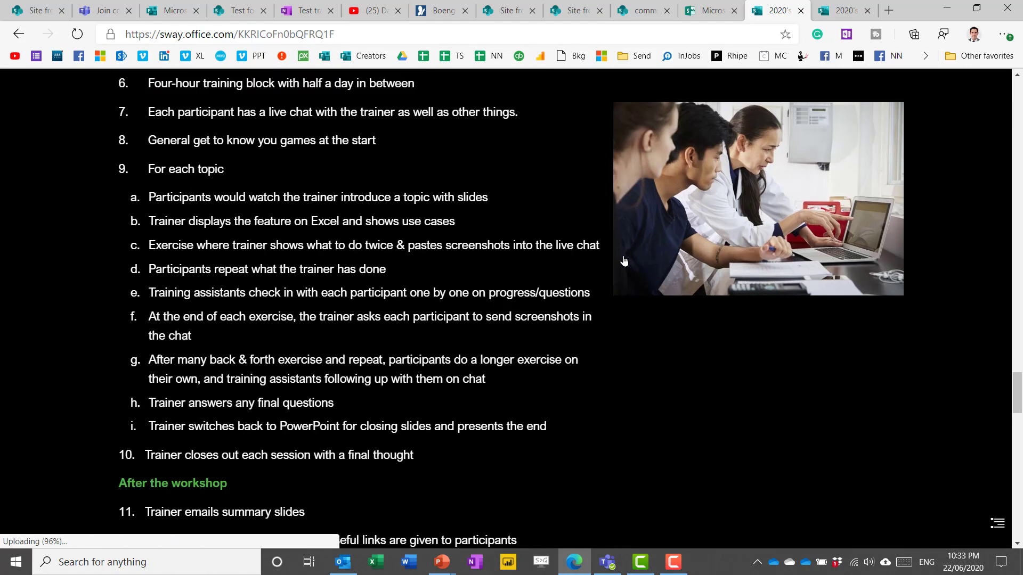
pyautogui.scroll(2, 639, 248)
pyautogui.scroll(-4, 625, 261)
pyautogui.scroll(-4, 625, 261)
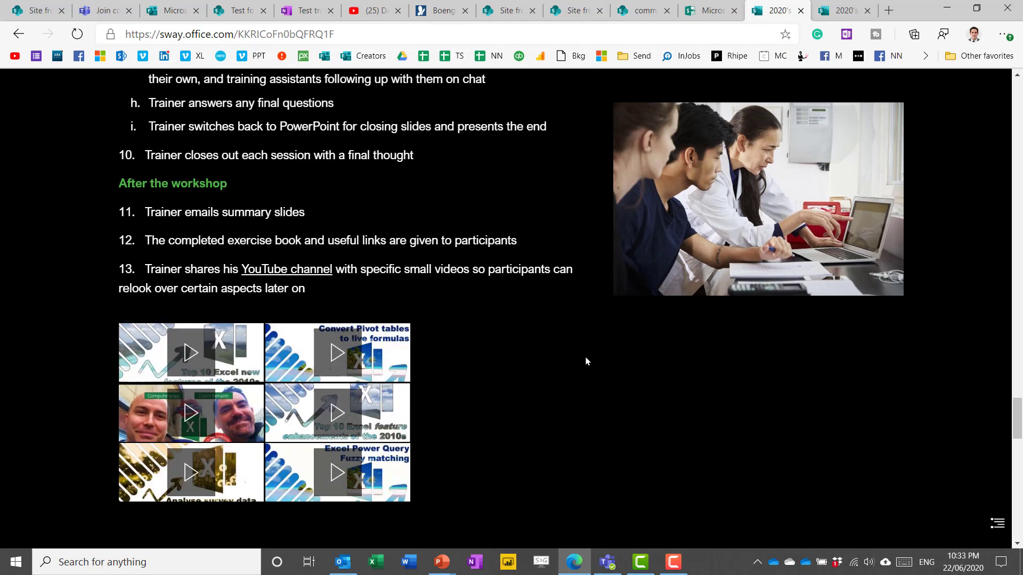
pyautogui.scroll(-9, 585, 360)
pyautogui.scroll(-1, 585, 361)
pyautogui.scroll(5, 585, 360)
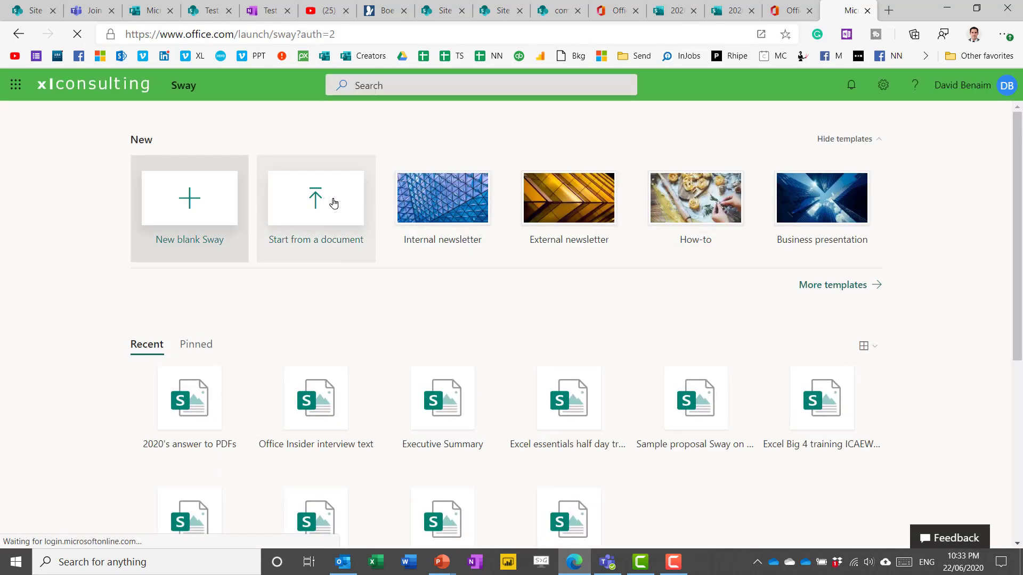
# Start a Sway from a document, then cancel the file picker without choosing a file
pyautogui.click(333, 202)
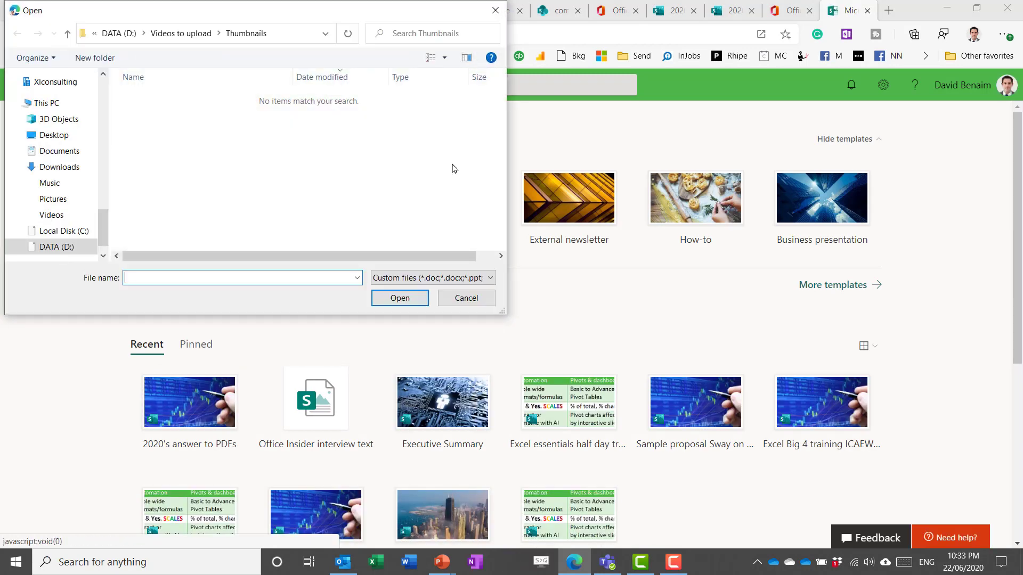
pyautogui.click(445, 301)
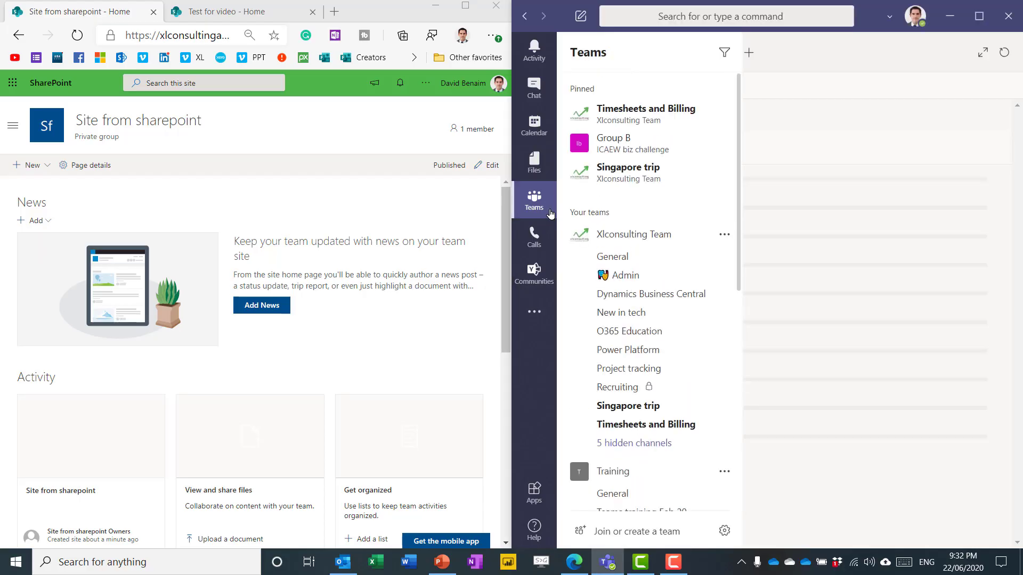
# Create a team from the existing Office 365 group 'Site from sharepoint'
pyautogui.click(658, 531)
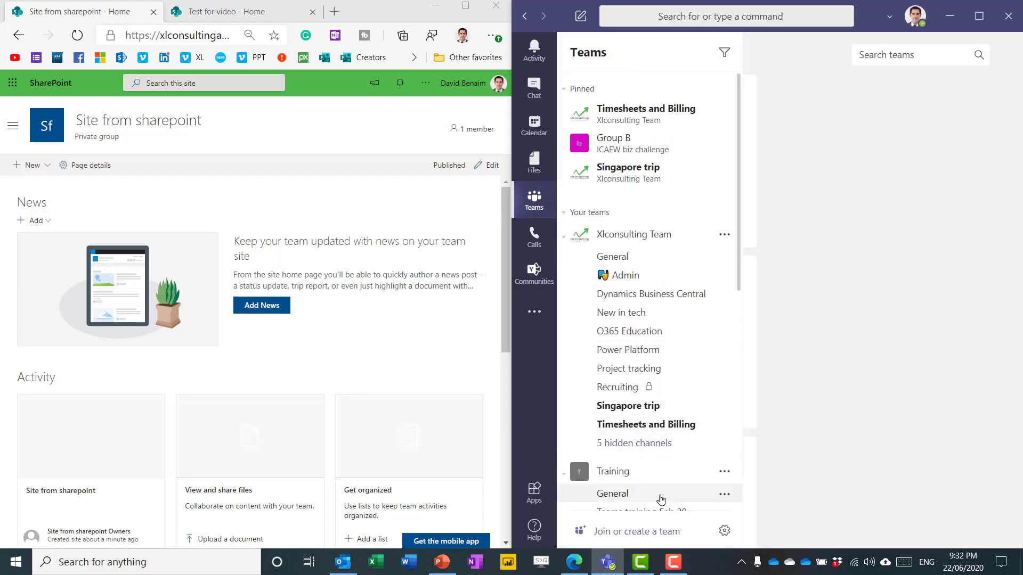
pyautogui.click(661, 171)
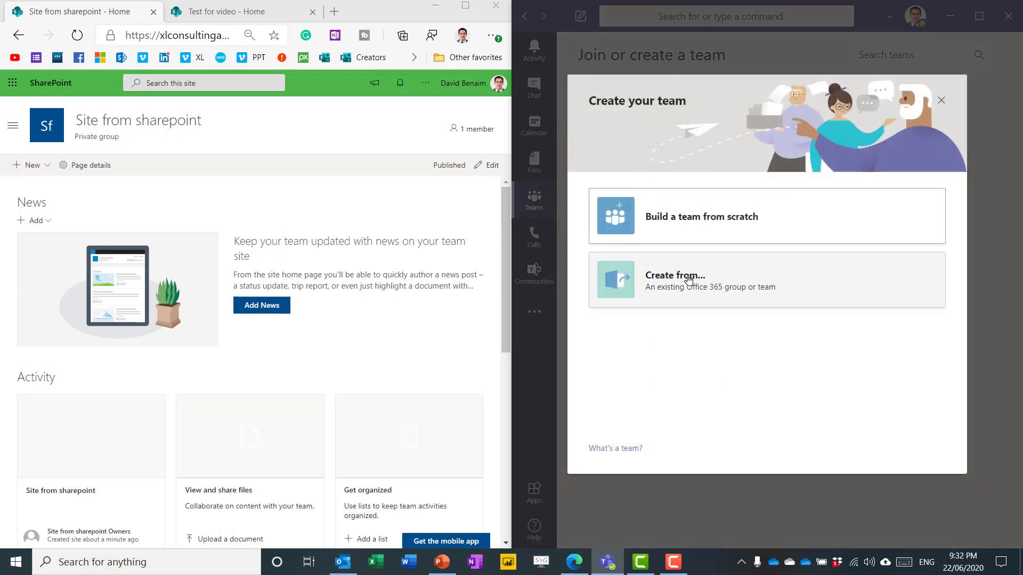
pyautogui.click(686, 285)
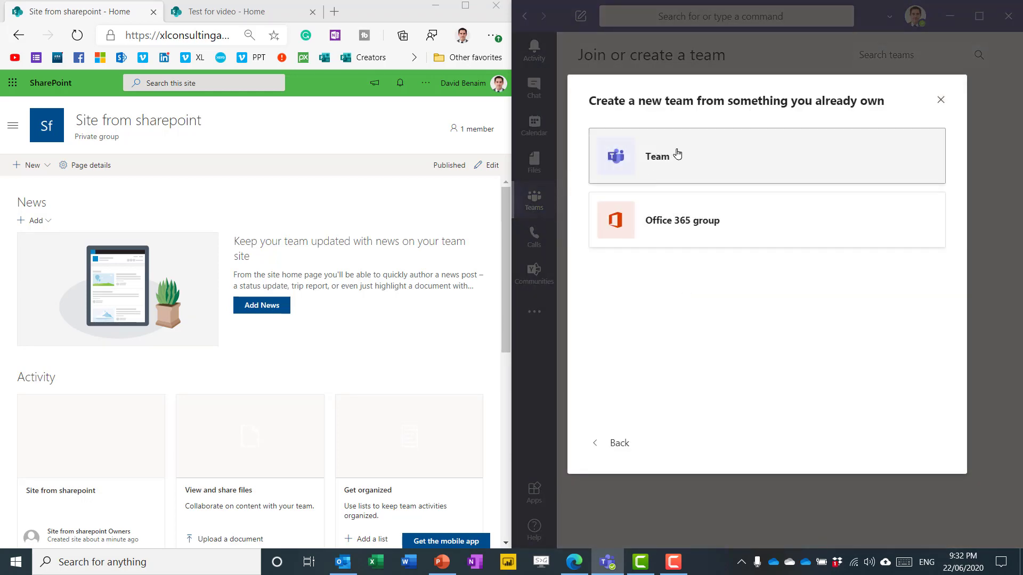
pyautogui.click(696, 224)
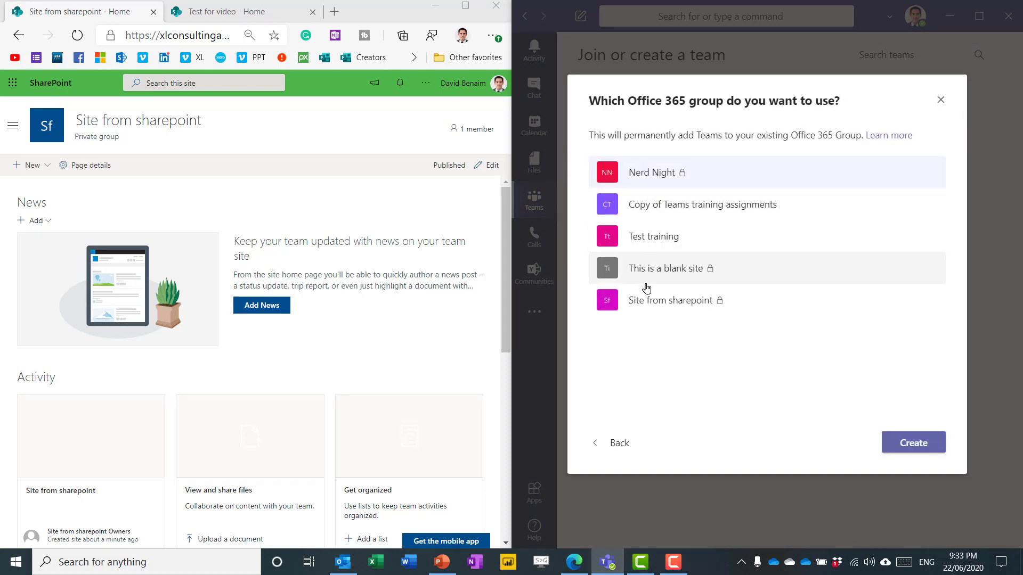
pyautogui.click(643, 307)
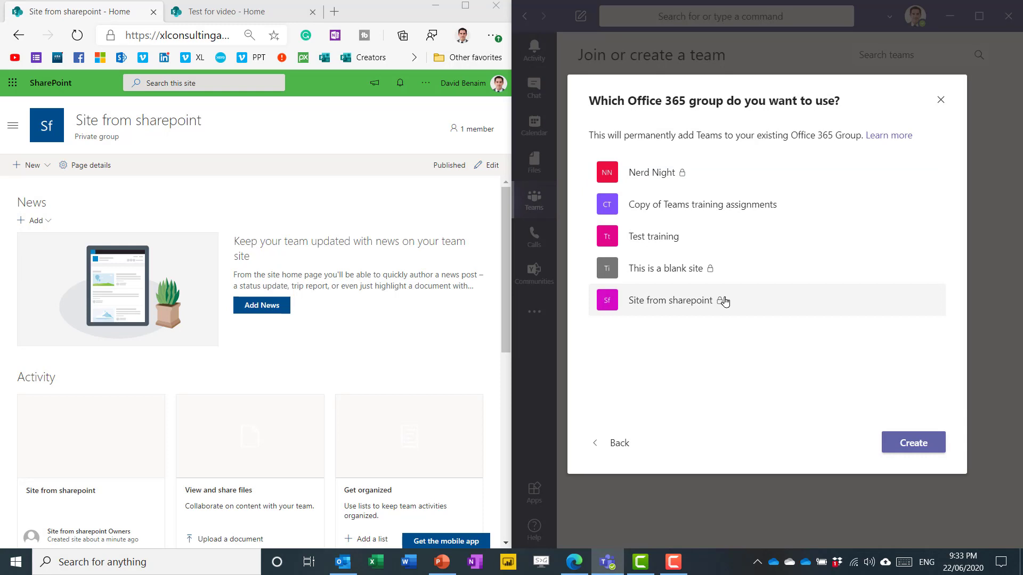
pyautogui.click(923, 450)
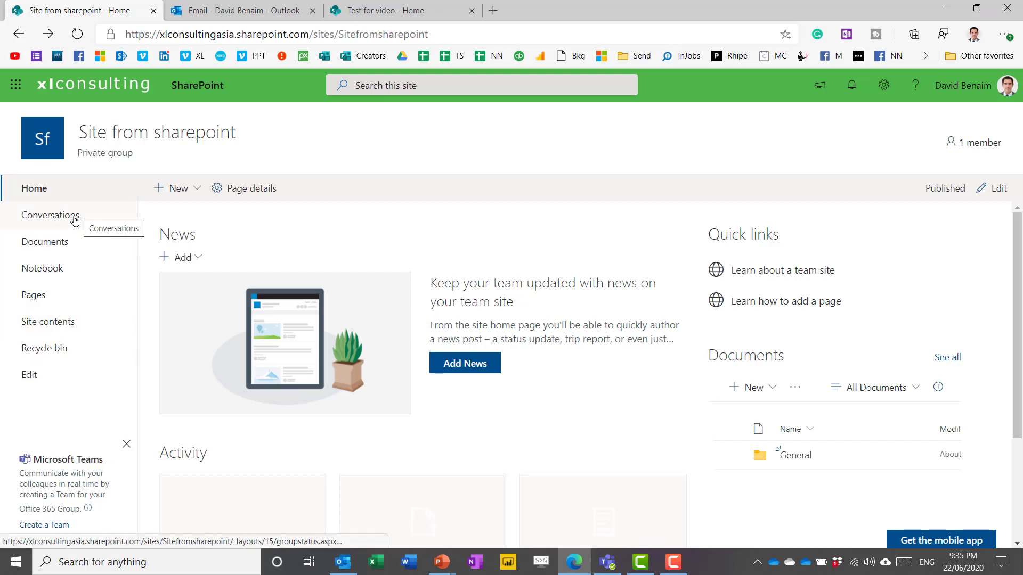
# Open the site's Conversations group mailbox and read its welcome email
pyautogui.click(75, 218)
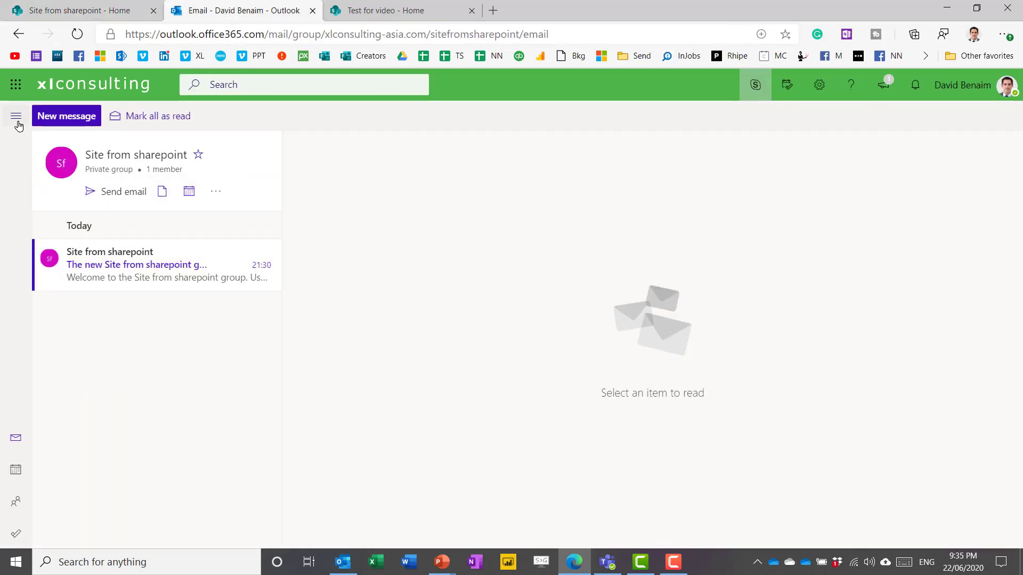
pyautogui.click(128, 270)
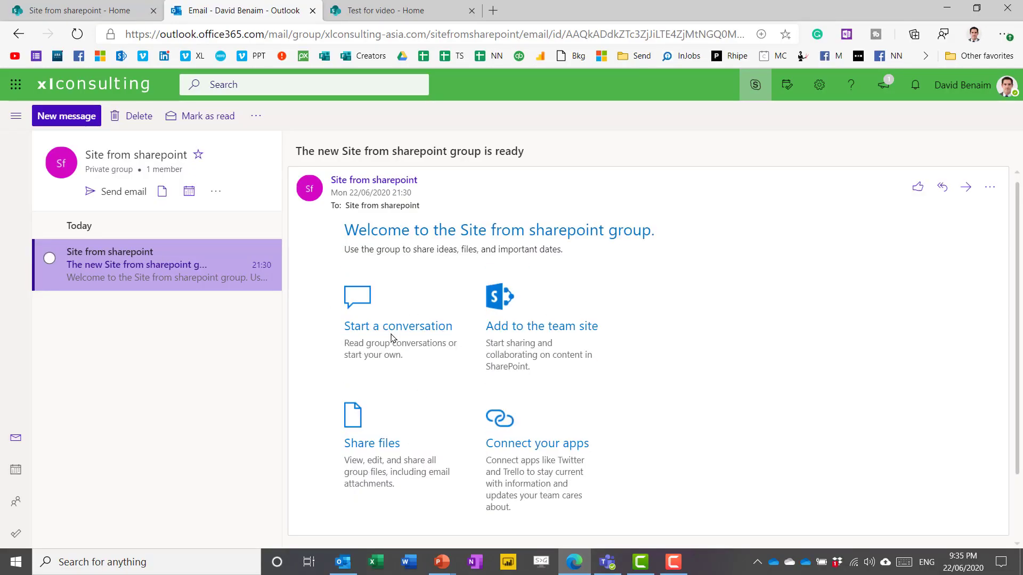
pyautogui.scroll(-2, 495, 437)
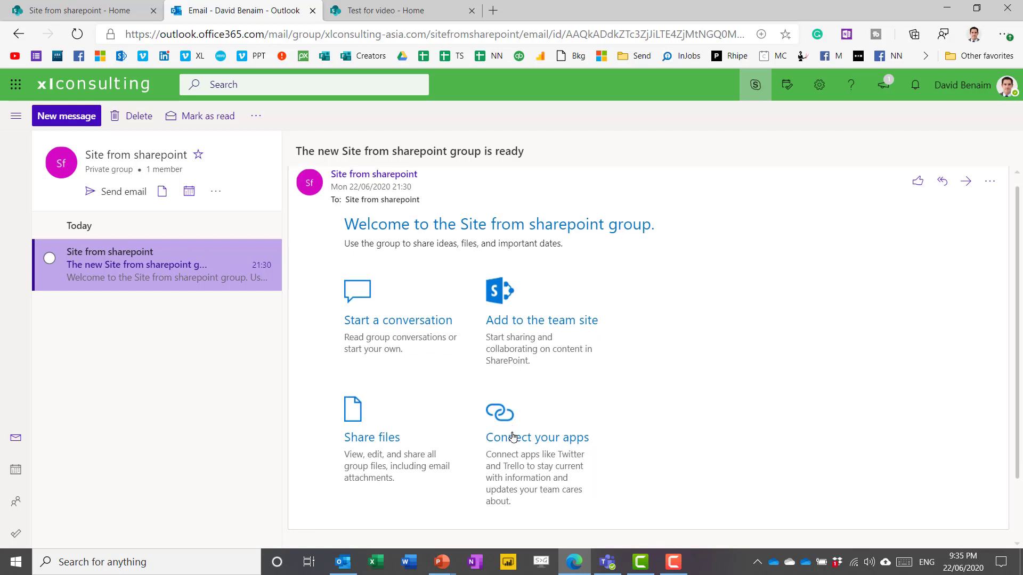
pyautogui.scroll(2, 369, 292)
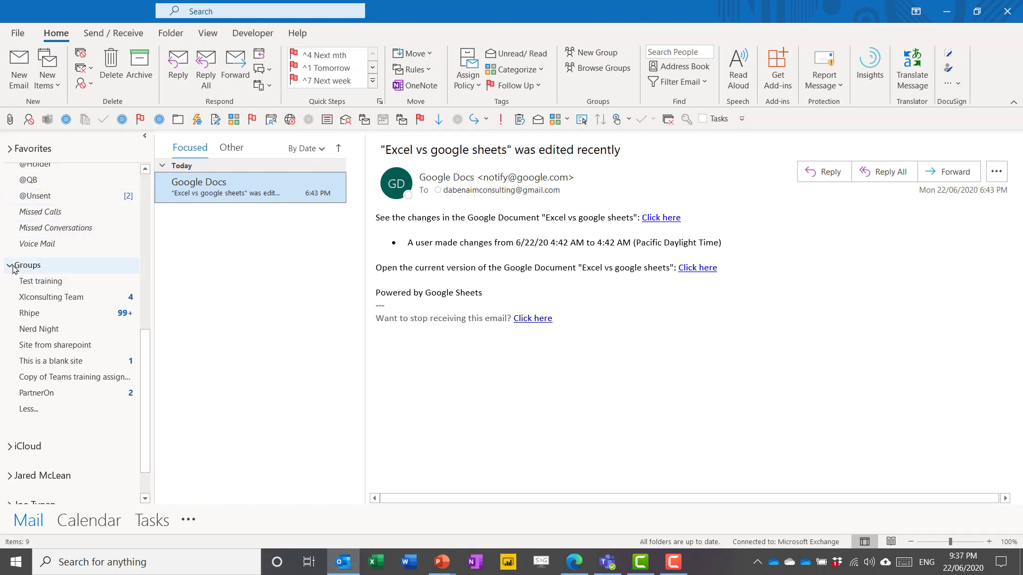
# Move the Google Docs 'Excel vs google sheets' email into the Test training group, confirming the move
pyautogui.scroll(7, 25, 234)
pyautogui.scroll(-7, 25, 235)
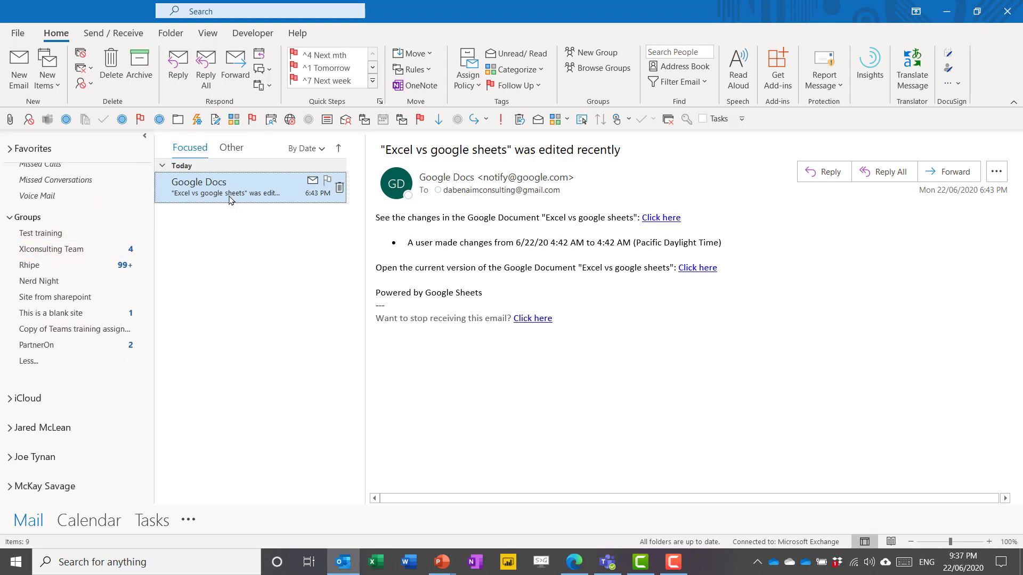
pyautogui.moveTo(250, 187); pyautogui.dragTo(57, 239)
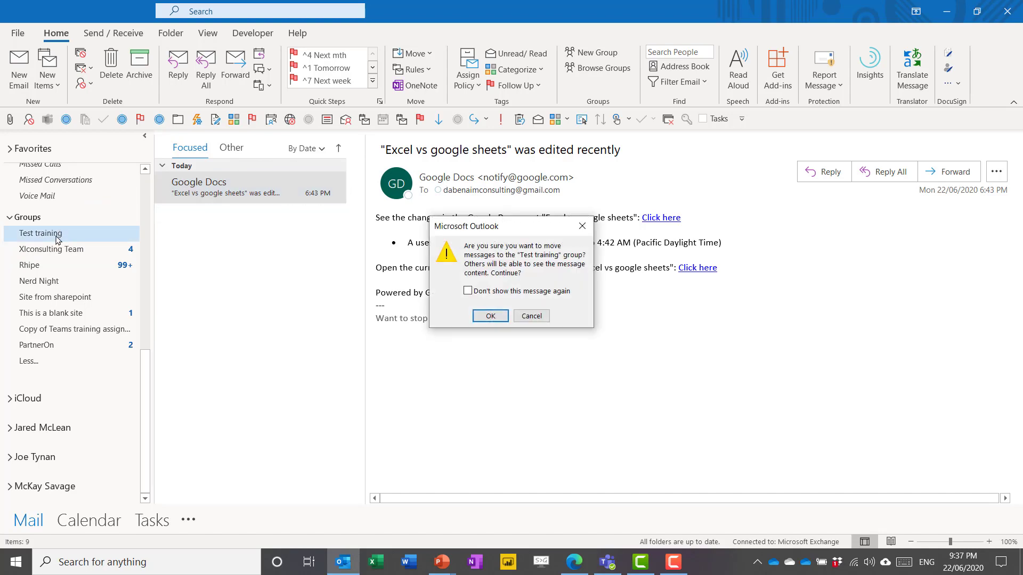
pyautogui.click(490, 316)
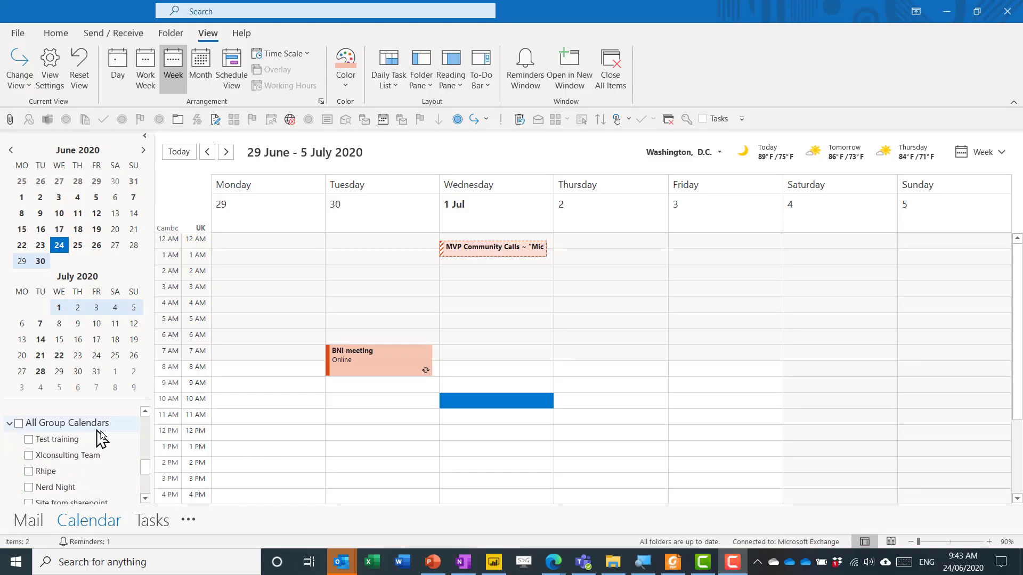
# Add a 'meeting test' appointment, location 'online', at Wednesday 3 AM in the Test training calendar
pyautogui.click(29, 440)
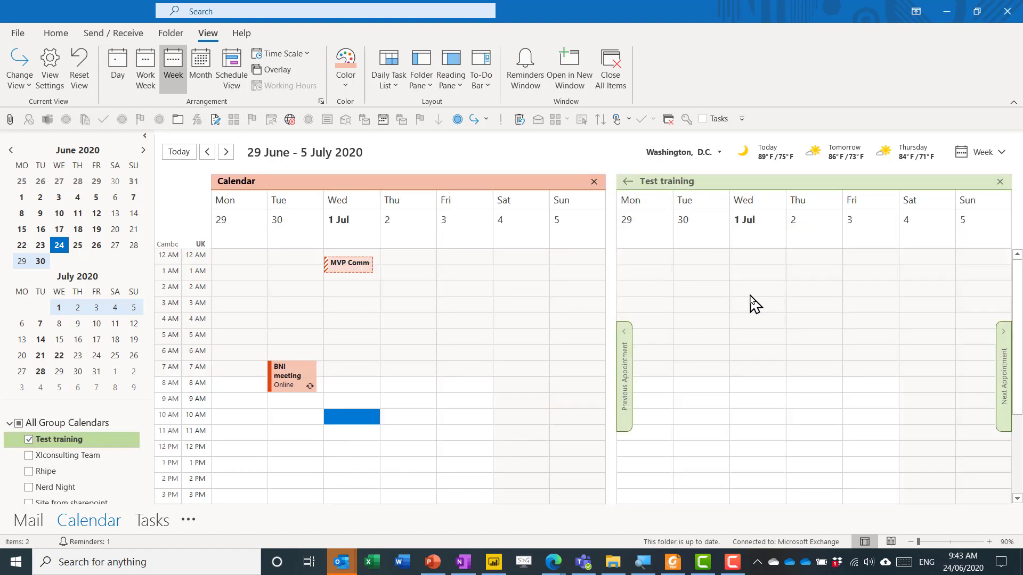
pyautogui.click(753, 306)
pyautogui.doubleClick(754, 307)
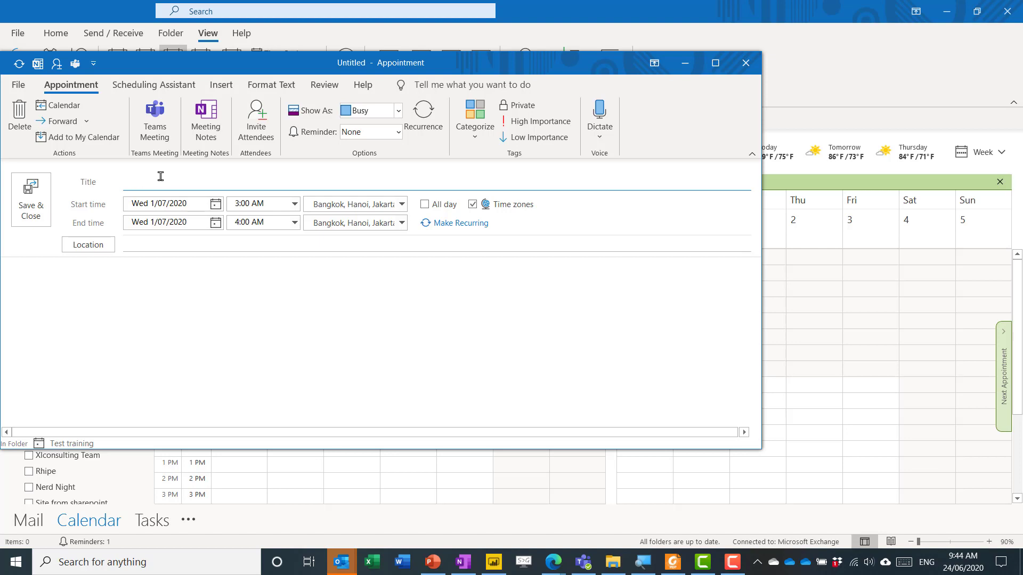
pyautogui.write('meeting test')
pyautogui.click(155, 248)
pyautogui.write('online')
pyautogui.click(31, 200)
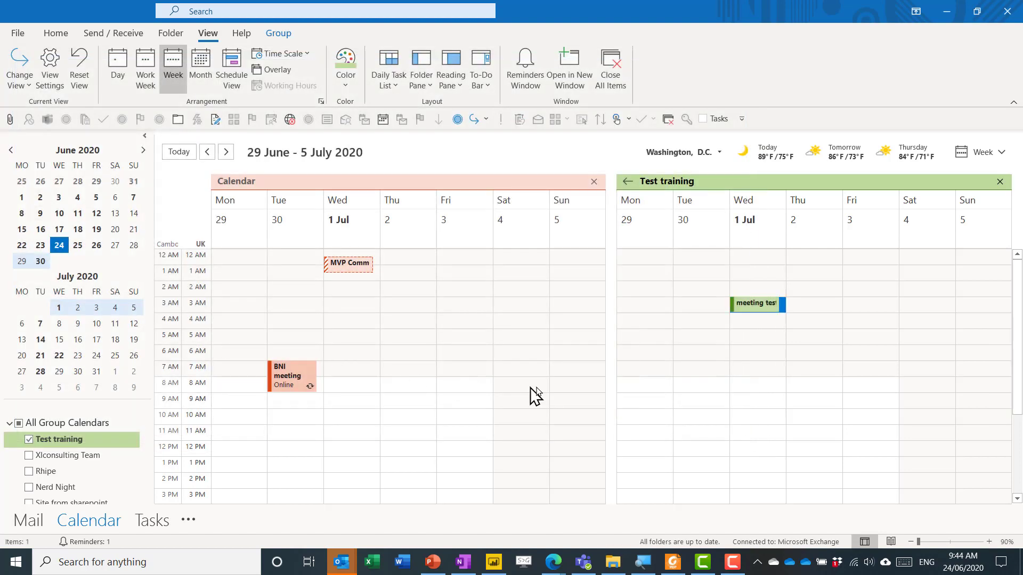
# Dismiss the preview, overlay the group calendar on the main calendar, and switch to Test training's mail
pyautogui.moveTo(760, 313)
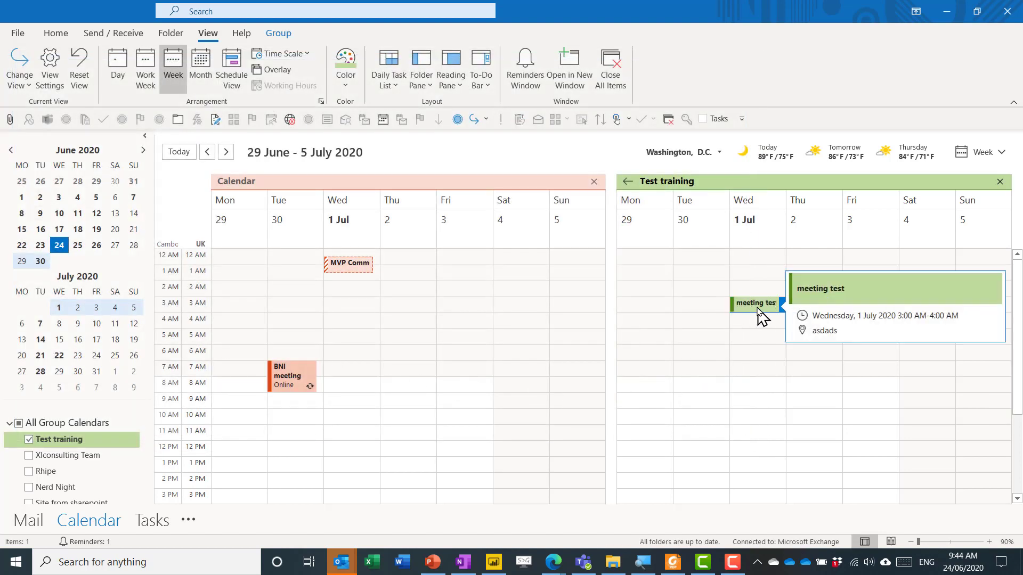
pyautogui.click(763, 341)
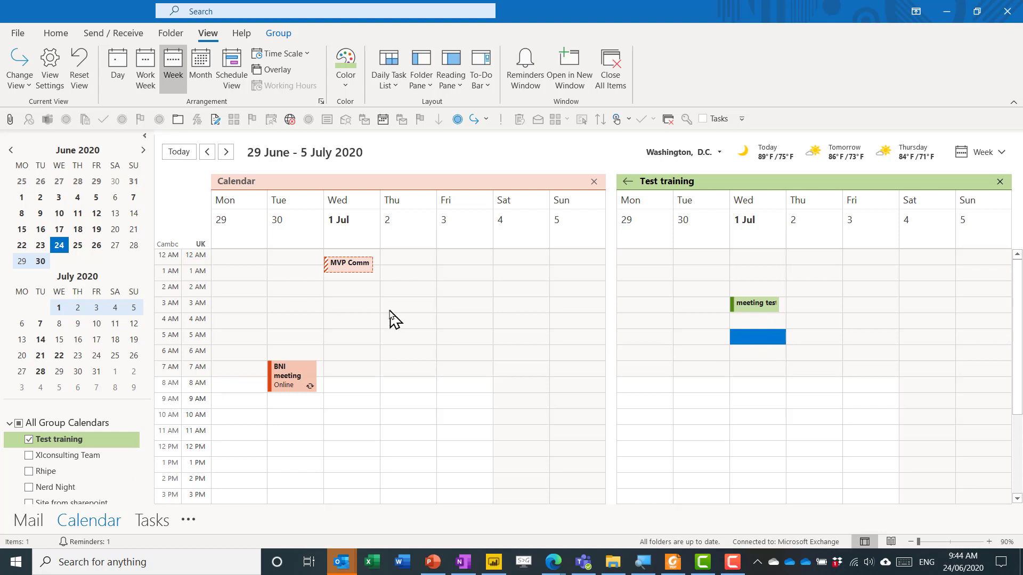
pyautogui.click(628, 182)
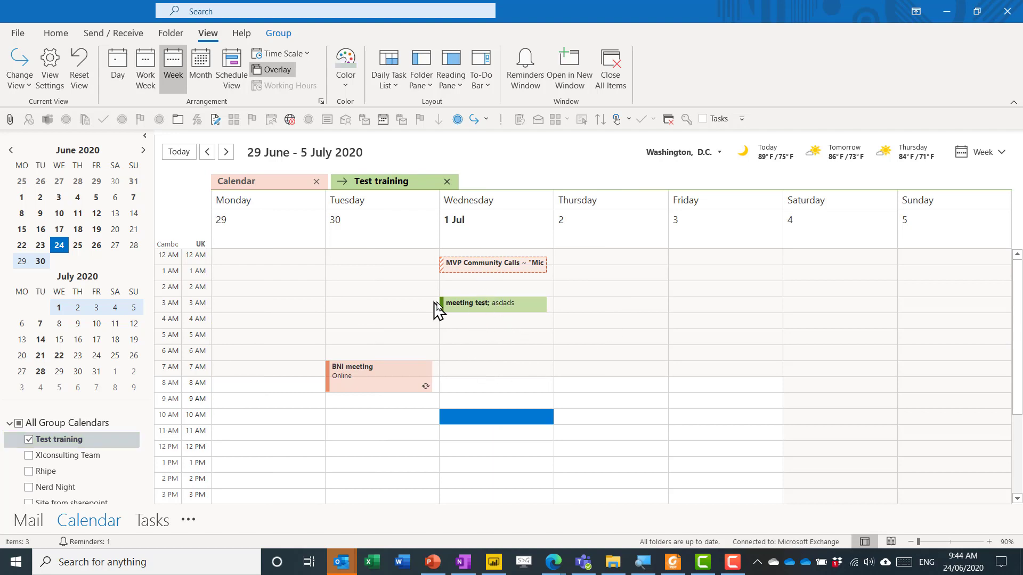
pyautogui.moveTo(438, 308)
pyautogui.click(342, 181)
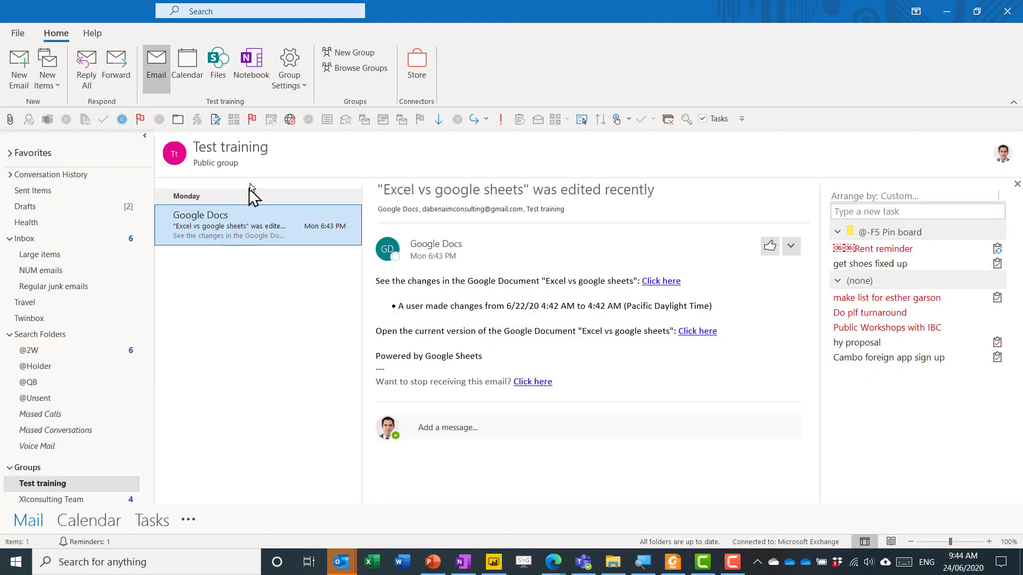
# In the Test training notebook, add section 'new section' with page 'asdsad' containing the note 'sadasd'
pyautogui.click(247, 85)
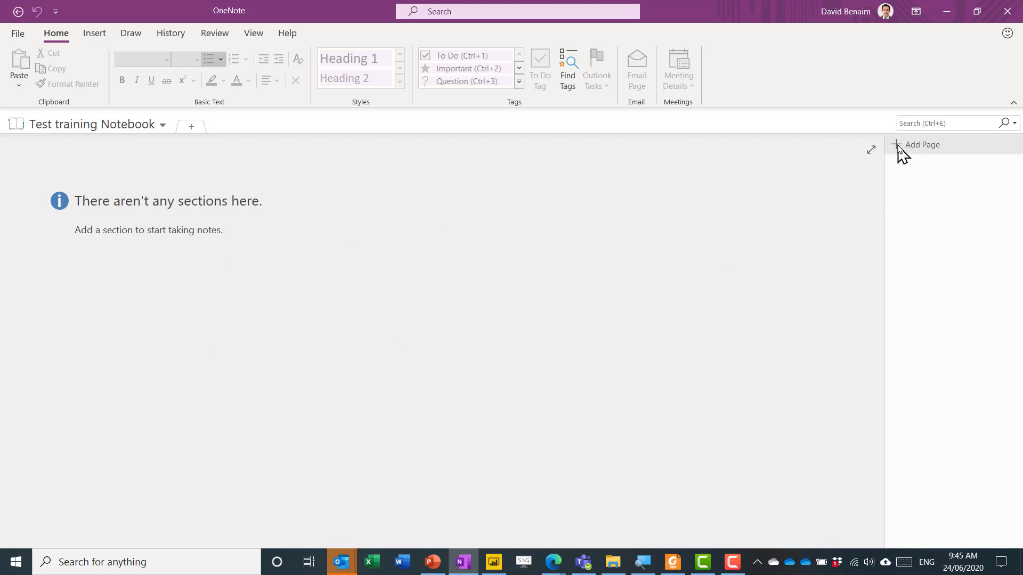
pyautogui.click(191, 126)
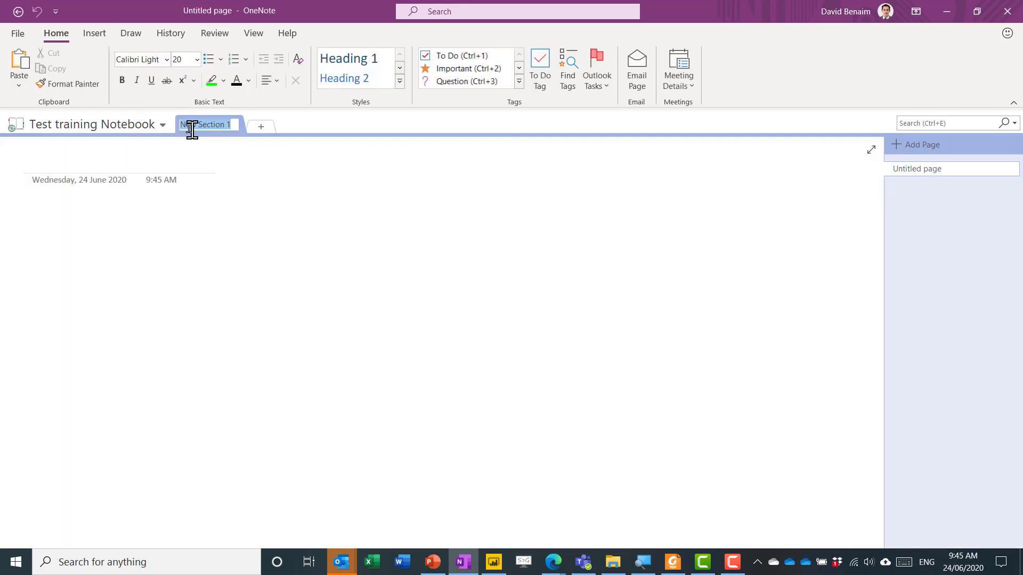
pyautogui.write('new section')
pyautogui.press('Return')
pyautogui.write('asdsad')
pyautogui.press('Return')
pyautogui.write('sadasd')
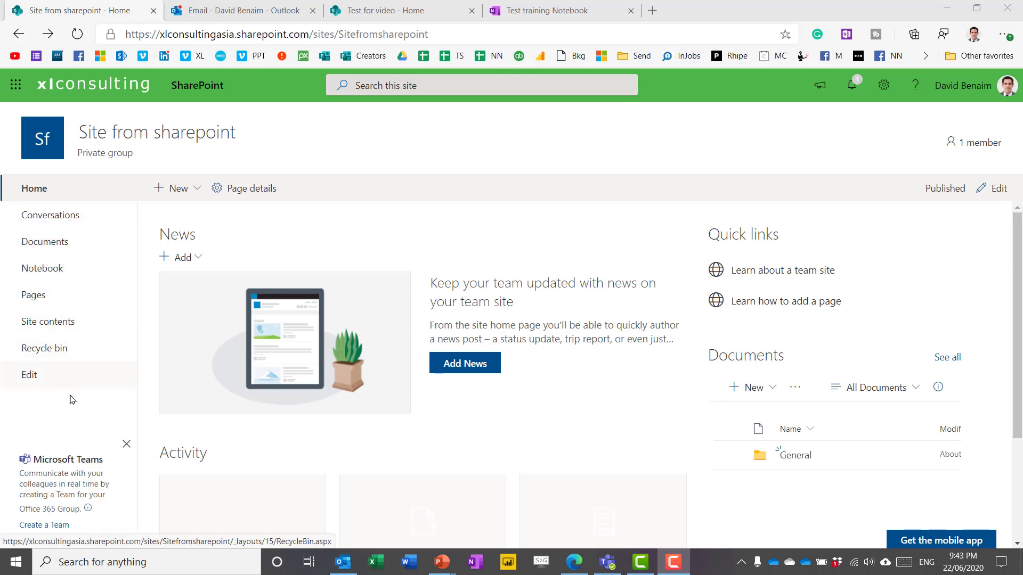
# Add a Calendar link below Site contents in the site navigation
pyautogui.click(47, 373)
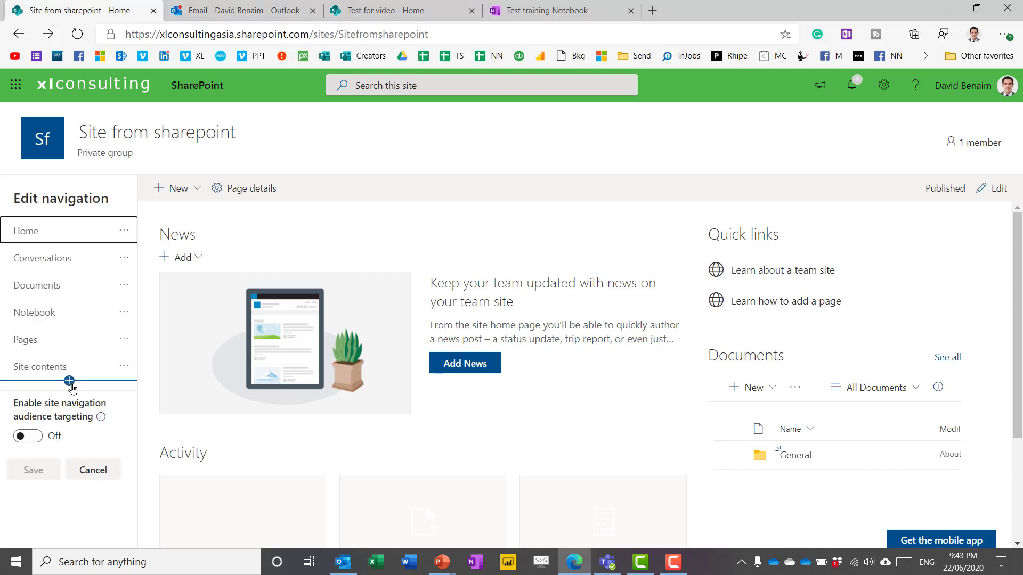
pyautogui.click(69, 381)
pyautogui.click(331, 323)
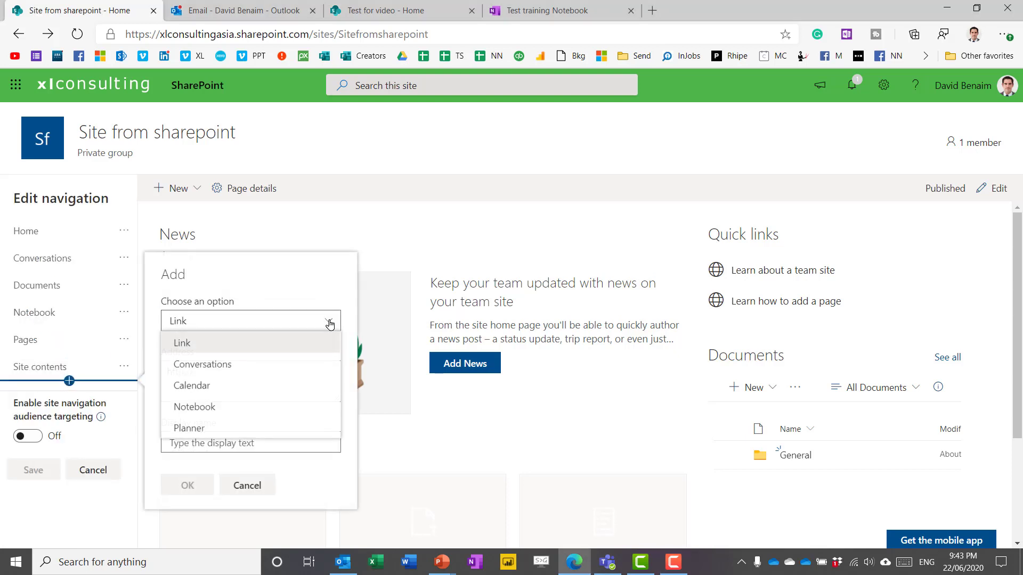
pyautogui.click(223, 386)
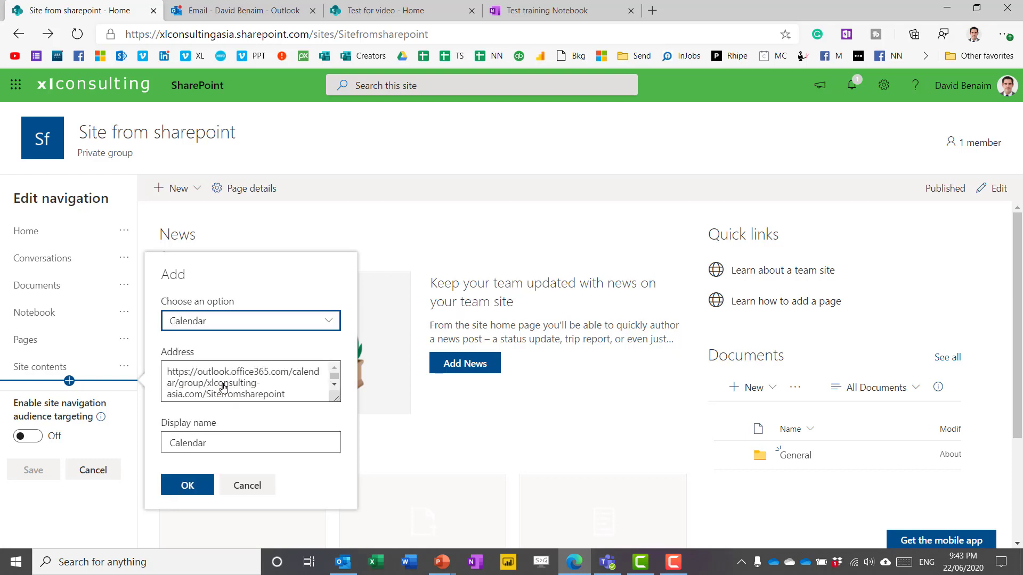
pyautogui.click(189, 484)
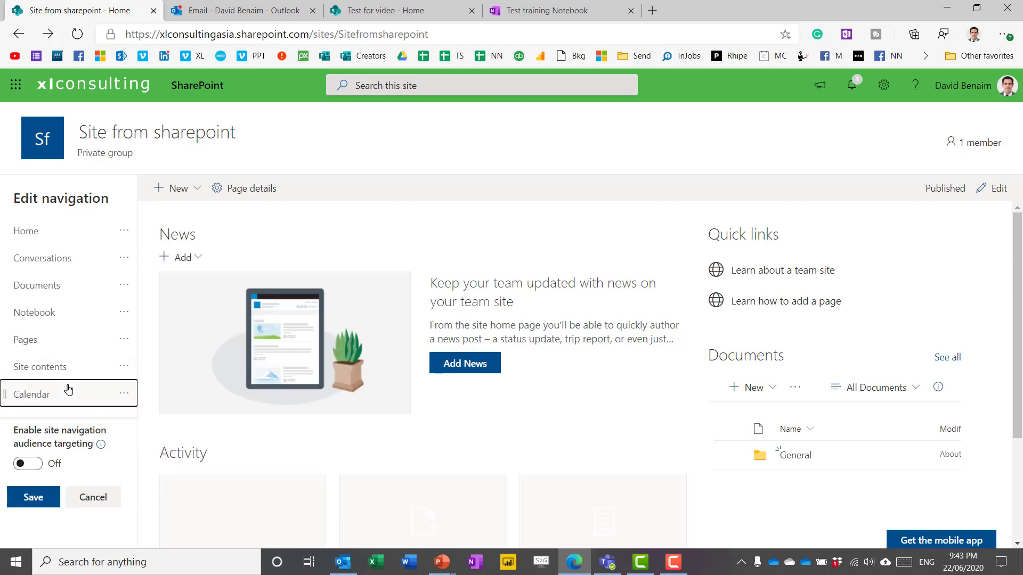
# Add a Planner link to the site navigation as well
pyautogui.click(70, 381)
pyautogui.click(253, 327)
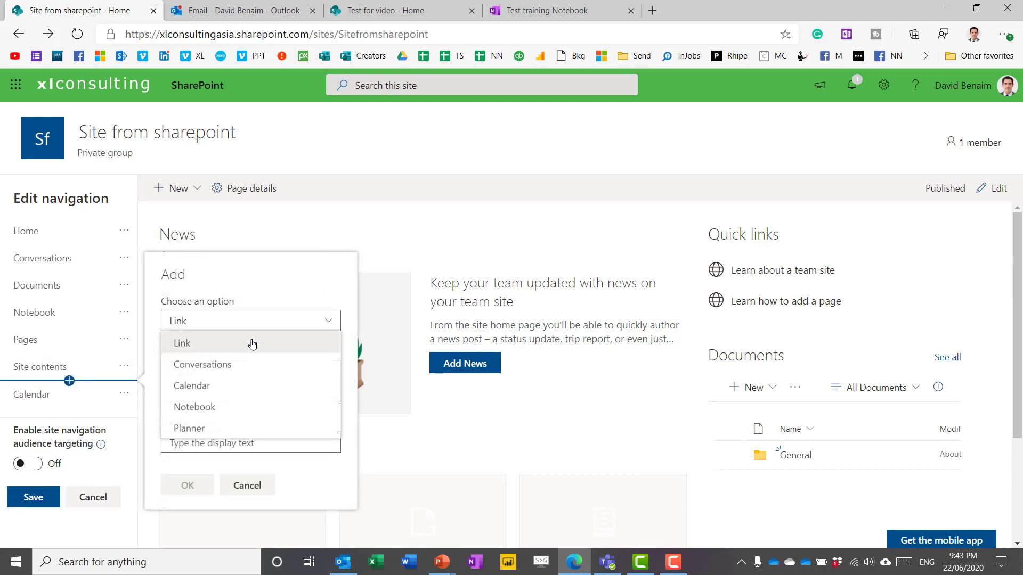
pyautogui.click(229, 429)
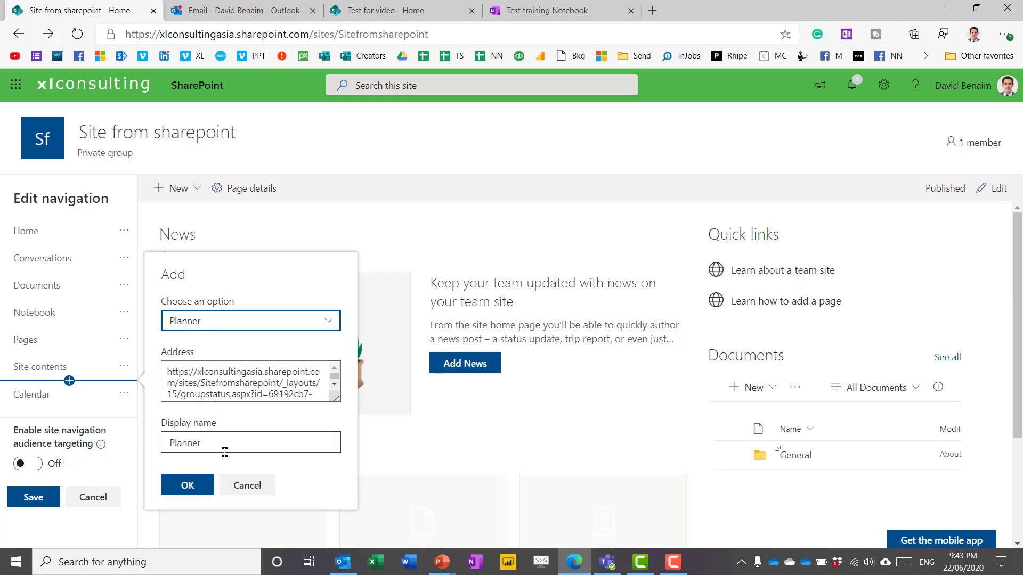
pyautogui.click(188, 484)
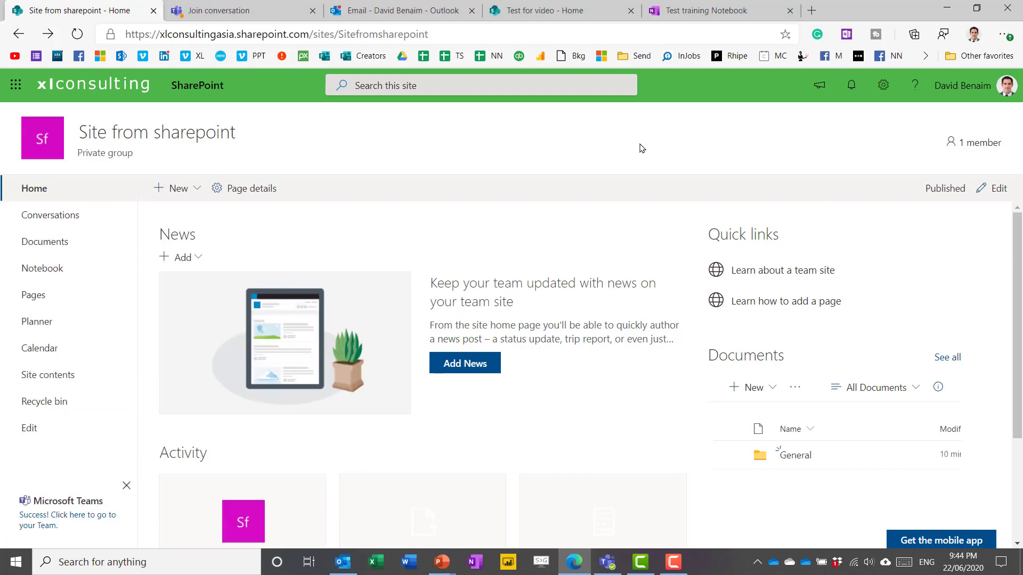